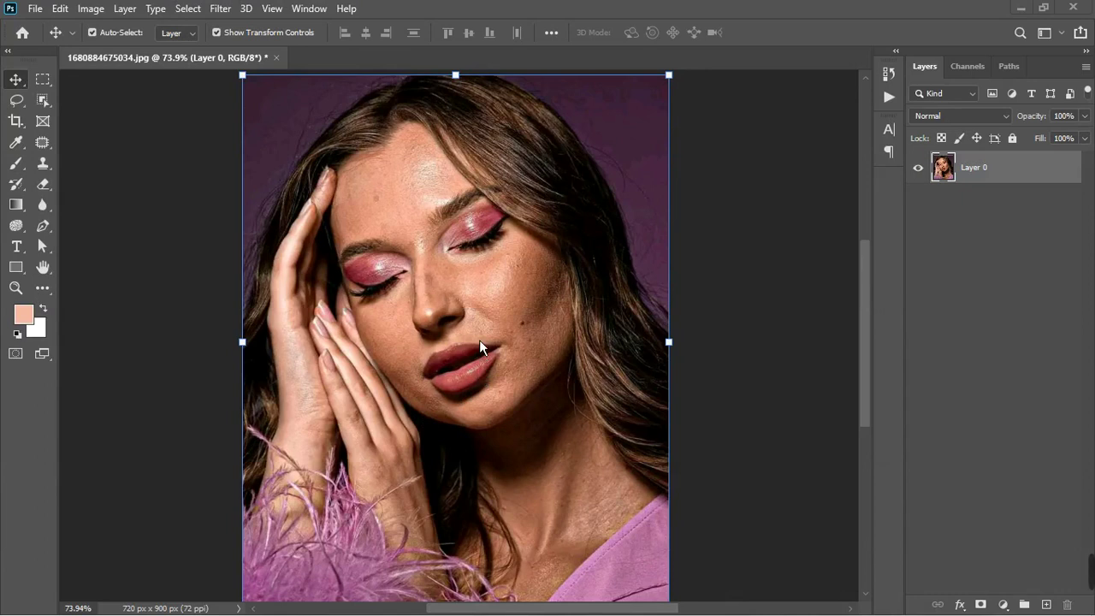
scroll(388, 461, up, 3)
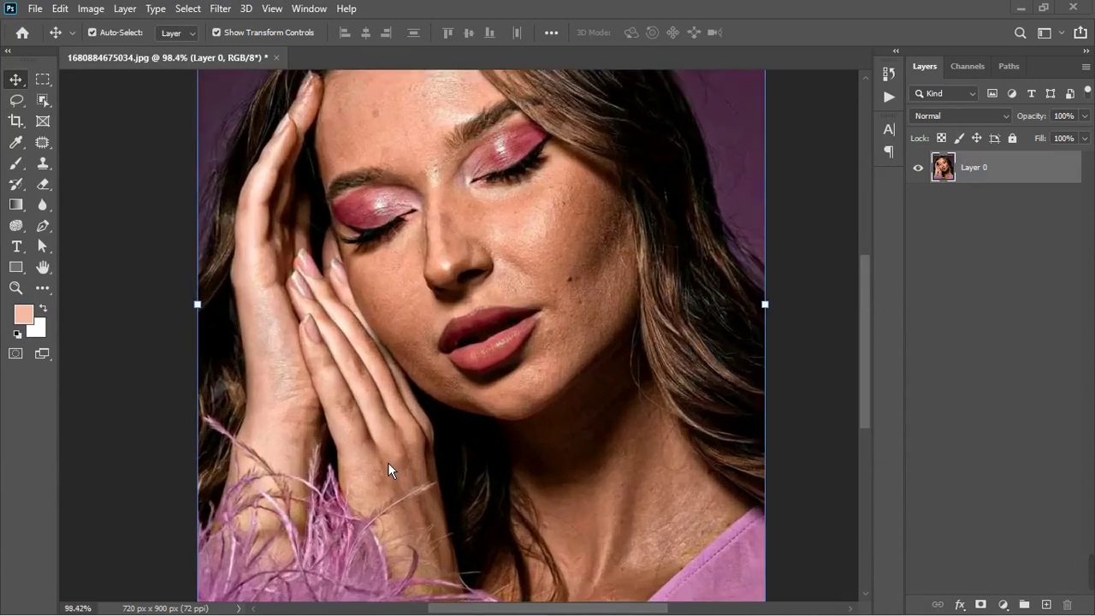
scroll(387, 462, down, 1)
scroll(387, 463, down, 2)
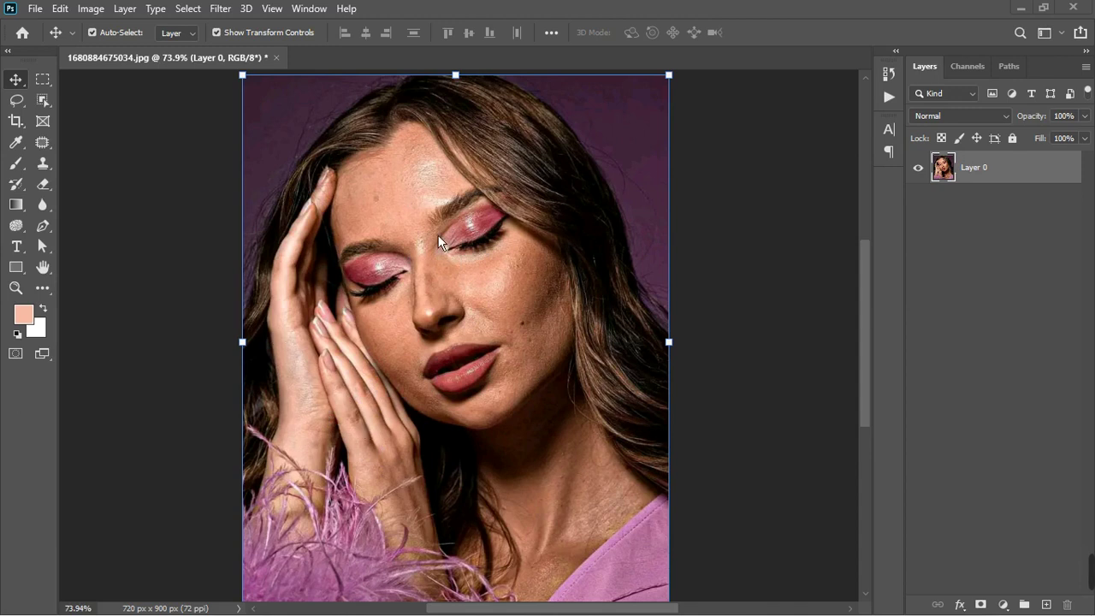
Select the light skin tones with Color Range, sampling the color from the raised hand.
click(224, 10)
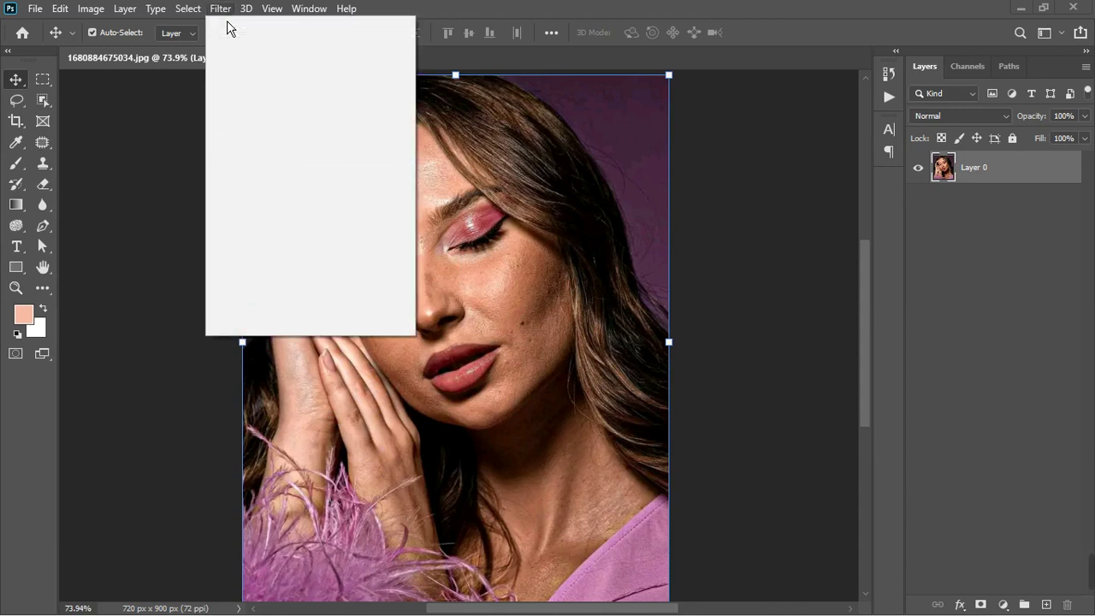
click(185, 10)
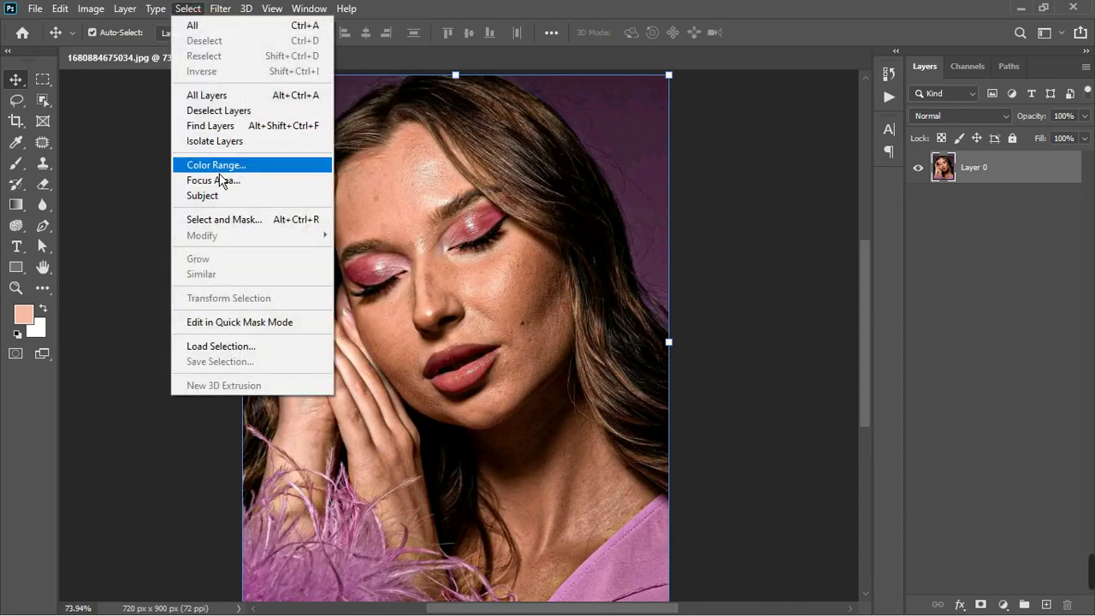
click(219, 171)
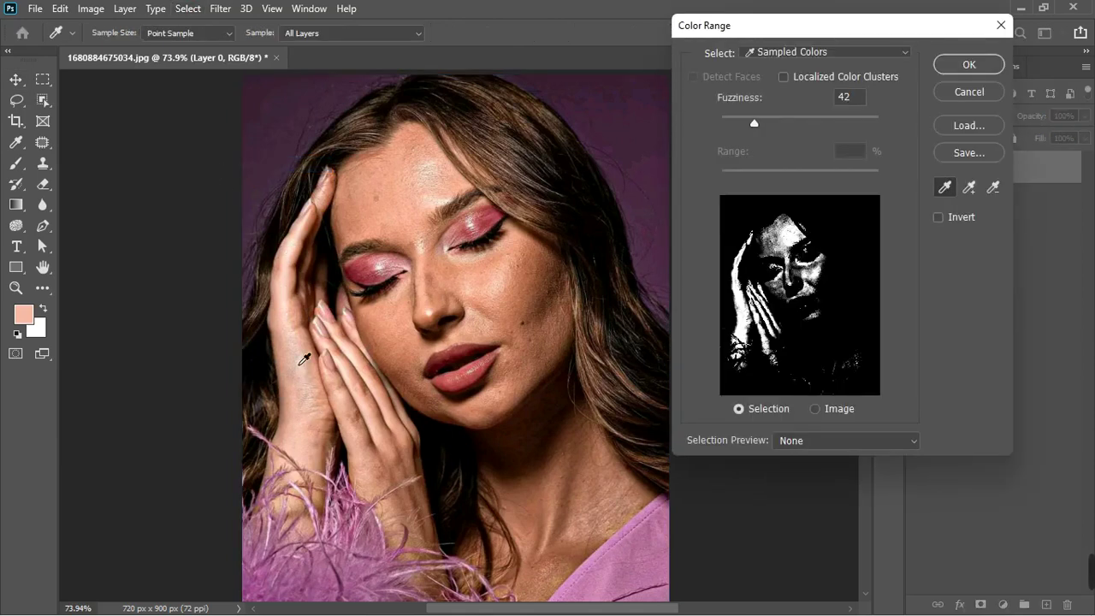
click(299, 363)
click(299, 367)
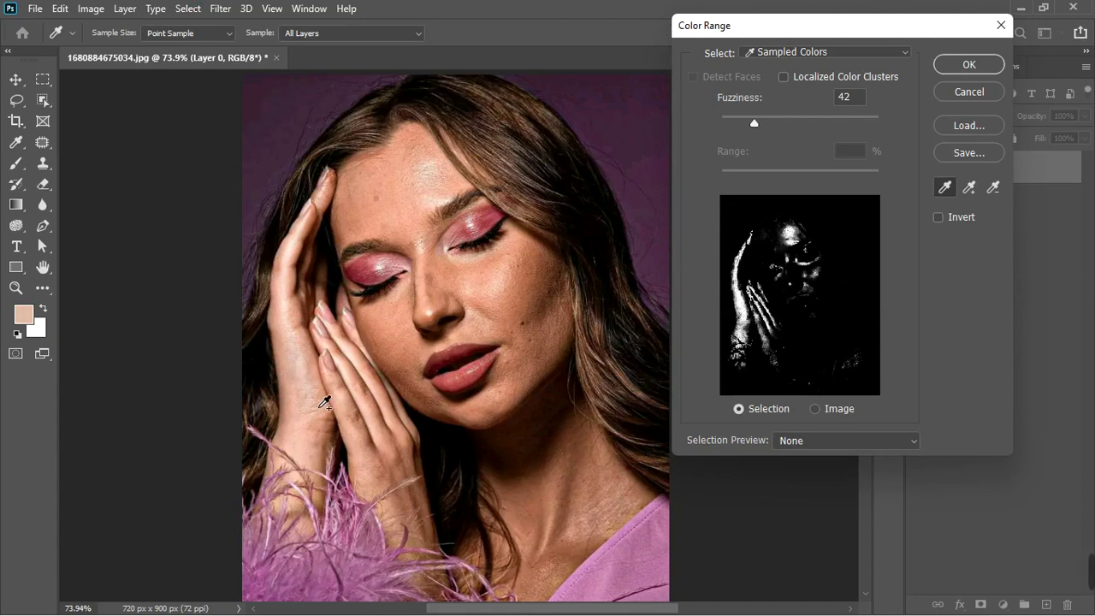
click(324, 400)
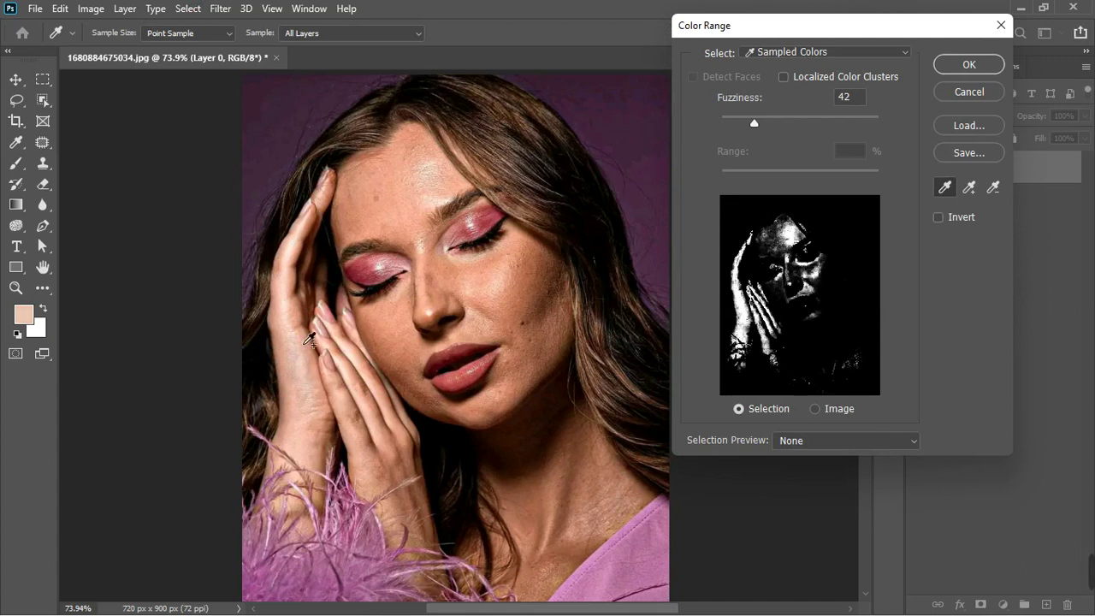
click(296, 267)
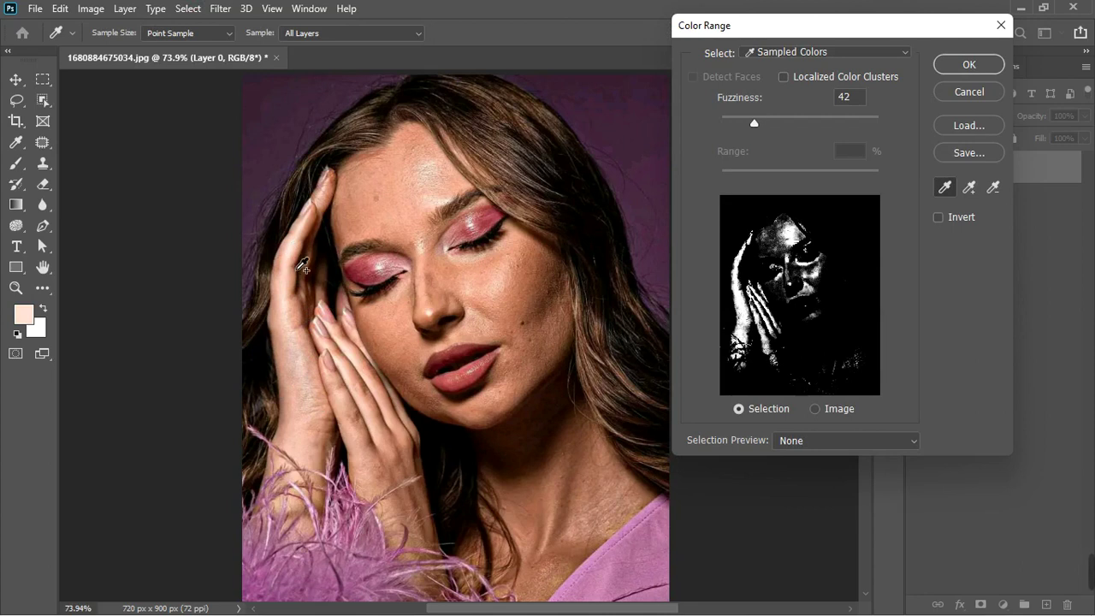
click(301, 266)
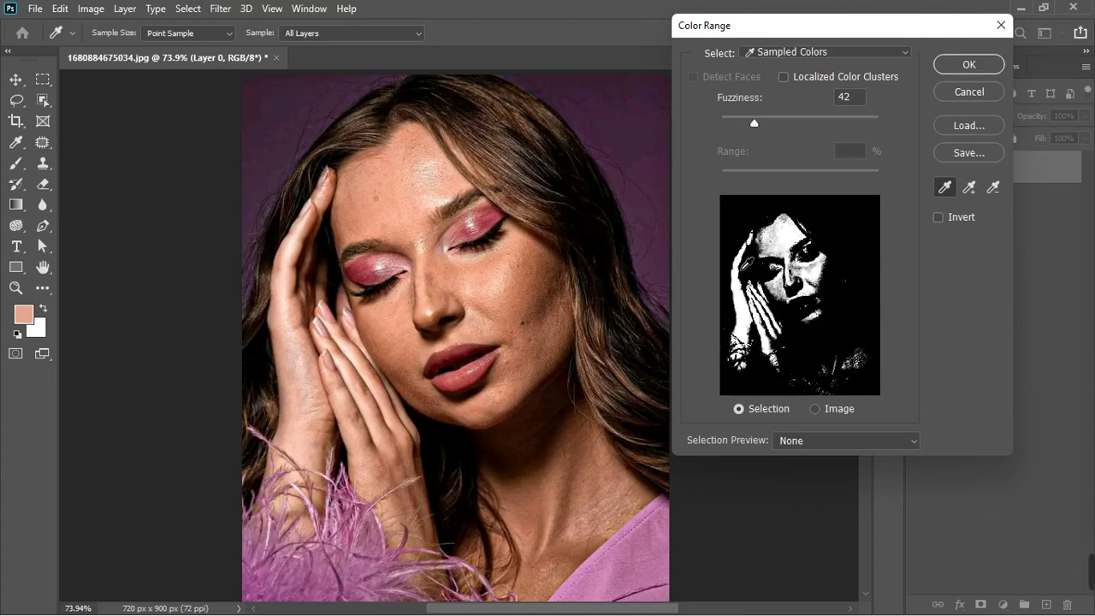
click(969, 65)
key(v)
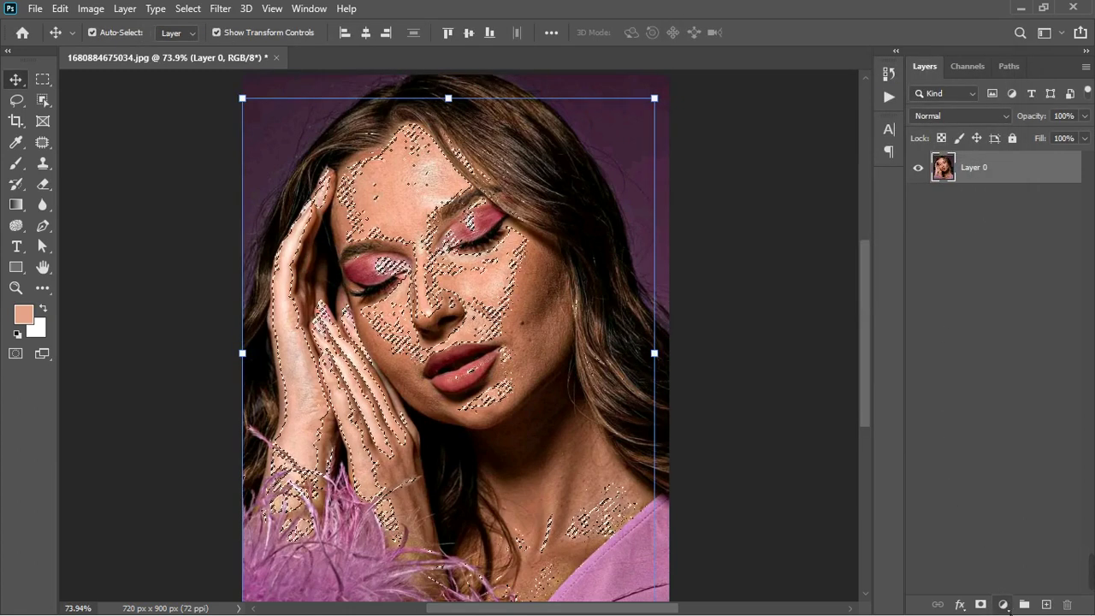
Add a Hue/Saturation adjustment layer masked by the skin selection and close its properties.
click(1002, 605)
click(1015, 454)
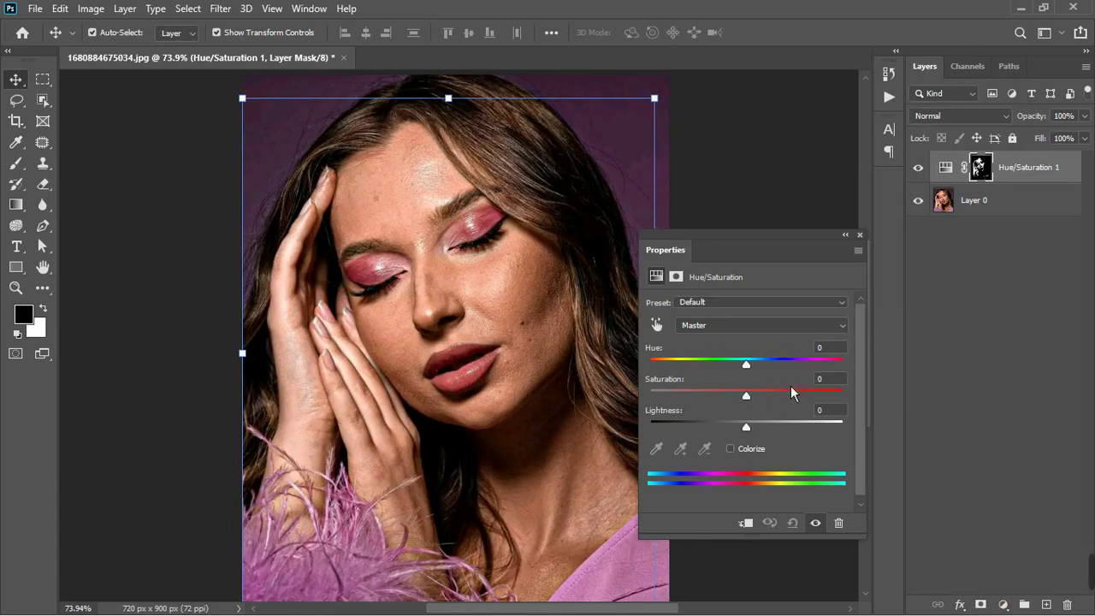
drag(765, 241, 789, 207)
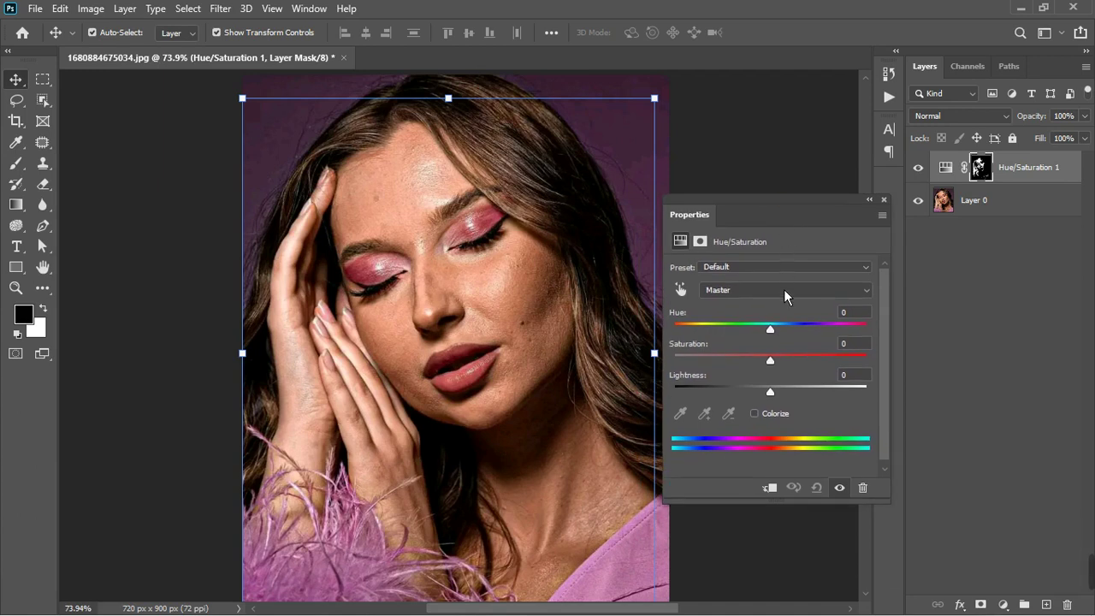
click(884, 199)
Paint black over the face, neck and chest in the Hue/Saturation layer's mask so only the hands stay white.
alt+click(990, 167)
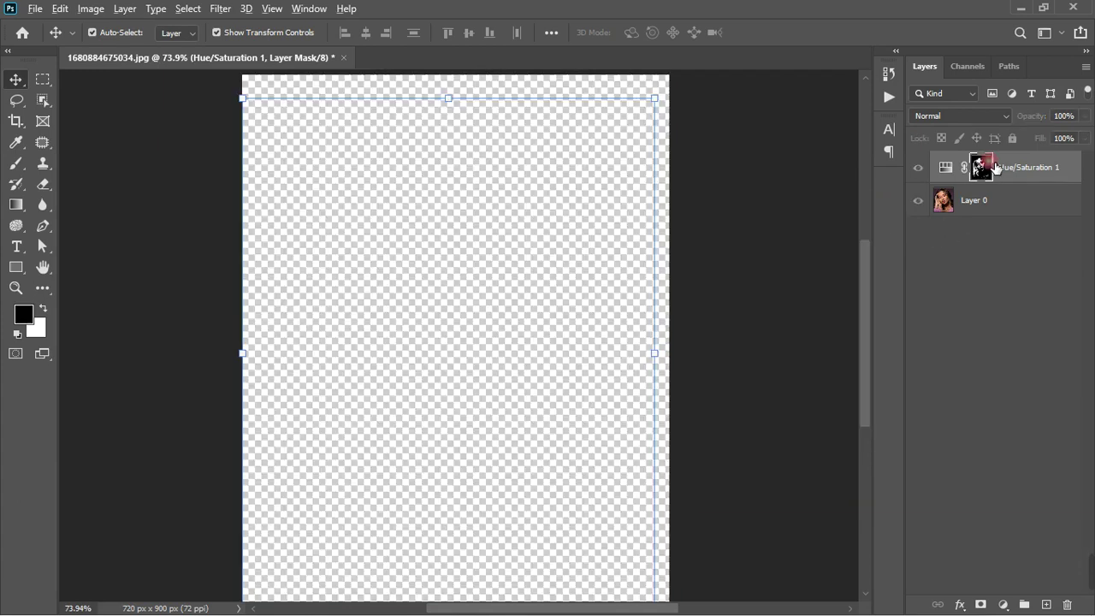
click(16, 164)
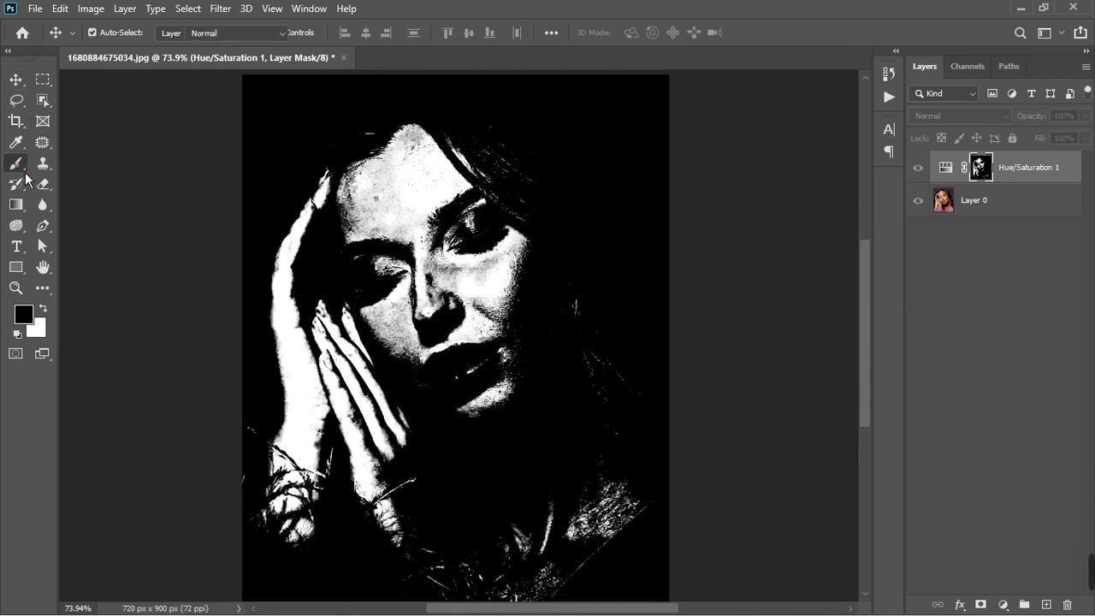
mouse_move(513, 205)
mouse_down()
mouse_move(489, 244)
mouse_move(438, 229)
mouse_move(496, 278)
mouse_move(521, 348)
mouse_move(542, 191)
mouse_move(431, 129)
mouse_move(391, 196)
mouse_move(439, 329)
mouse_move(429, 335)
mouse_move(443, 330)
mouse_move(506, 386)
mouse_move(611, 391)
mouse_move(590, 530)
mouse_move(498, 568)
mouse_move(594, 342)
mouse_move(372, 183)
mouse_move(400, 169)
mouse_move(398, 146)
mouse_move(403, 251)
mouse_move(436, 314)
mouse_up()
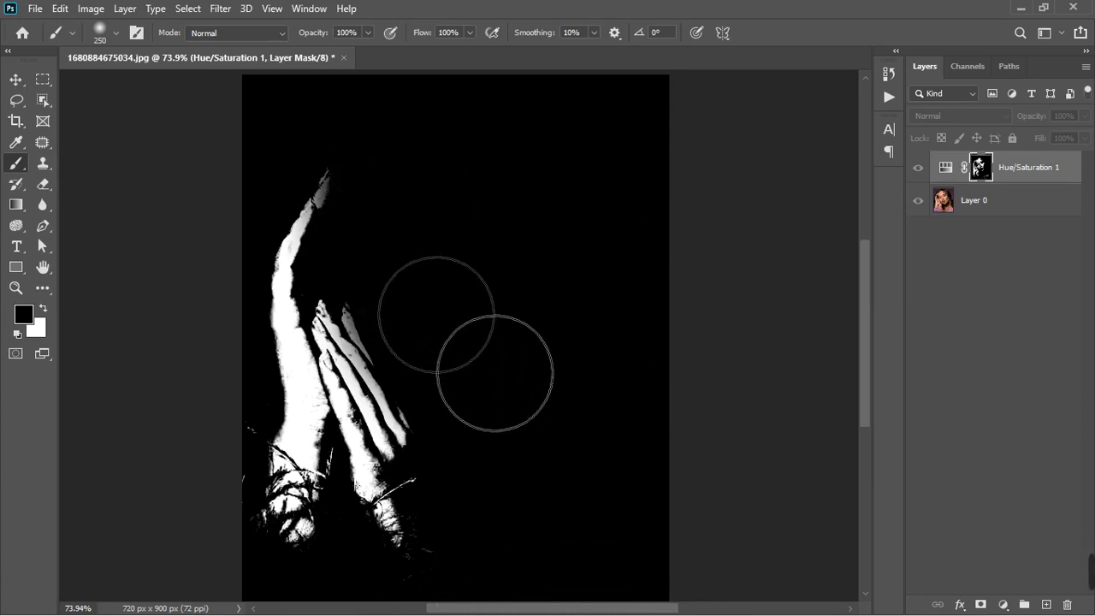
click(607, 508)
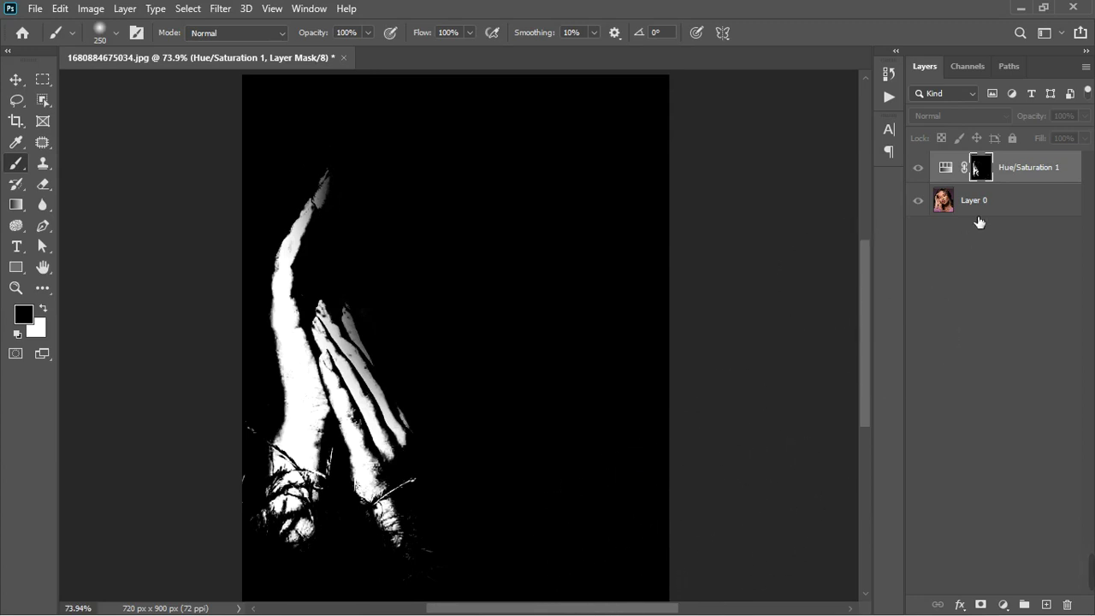
alt+click(976, 169)
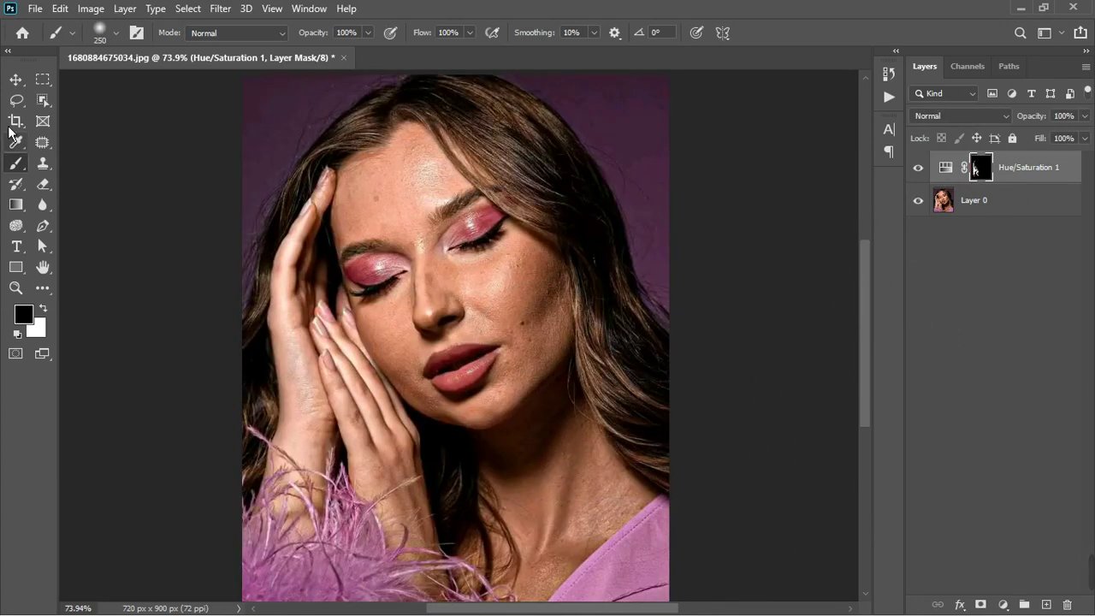
click(15, 79)
Set the masked hand adjustment to Saturation +24 and Lightness -3, and compare the image with and without it.
click(946, 170)
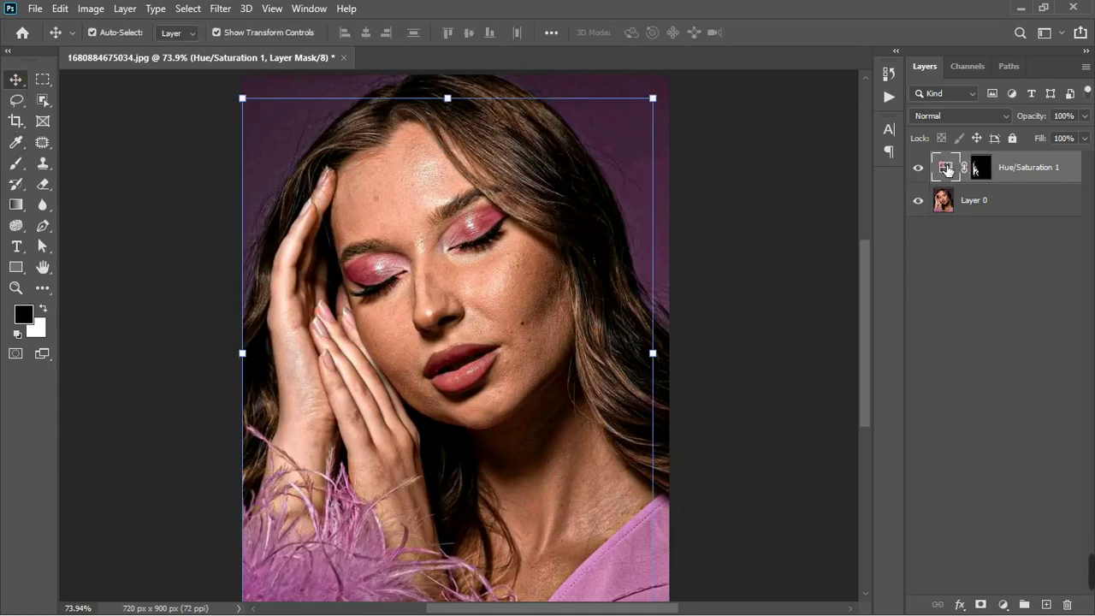
double_click(946, 169)
scroll(303, 381, up, 2)
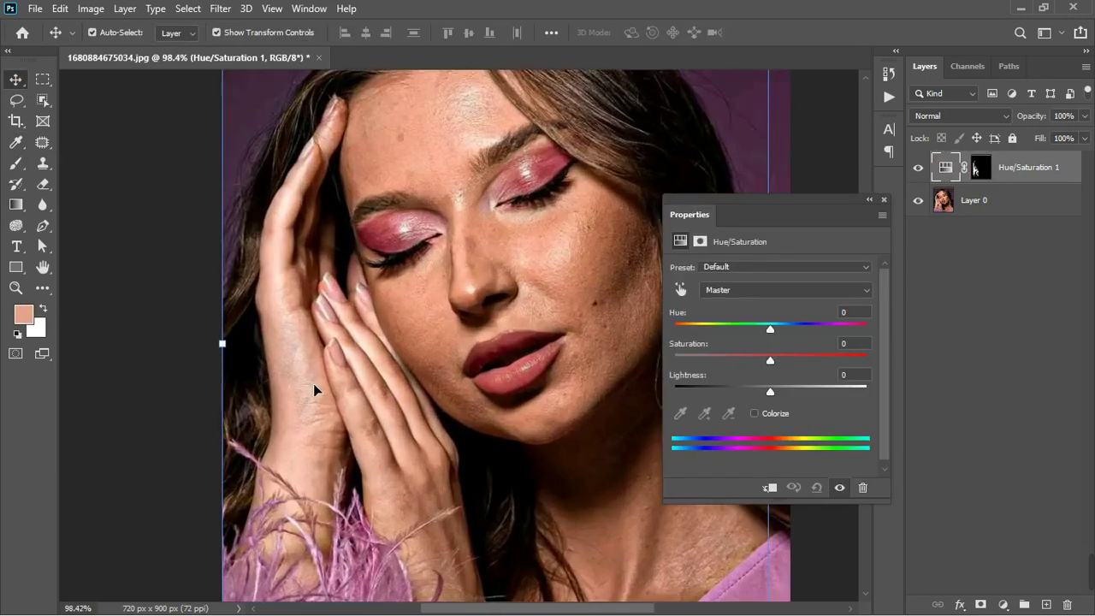
scroll(314, 389, down, 1)
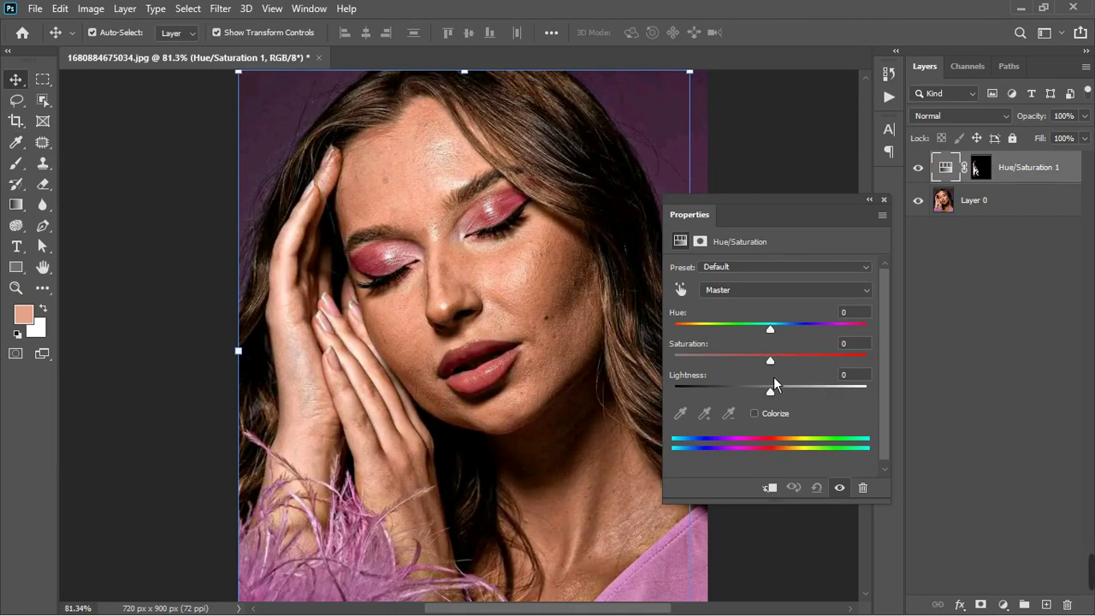
drag(777, 396, 776, 397)
drag(778, 367, 814, 362)
drag(818, 368, 801, 368)
click(849, 495)
click(849, 495)
click(885, 200)
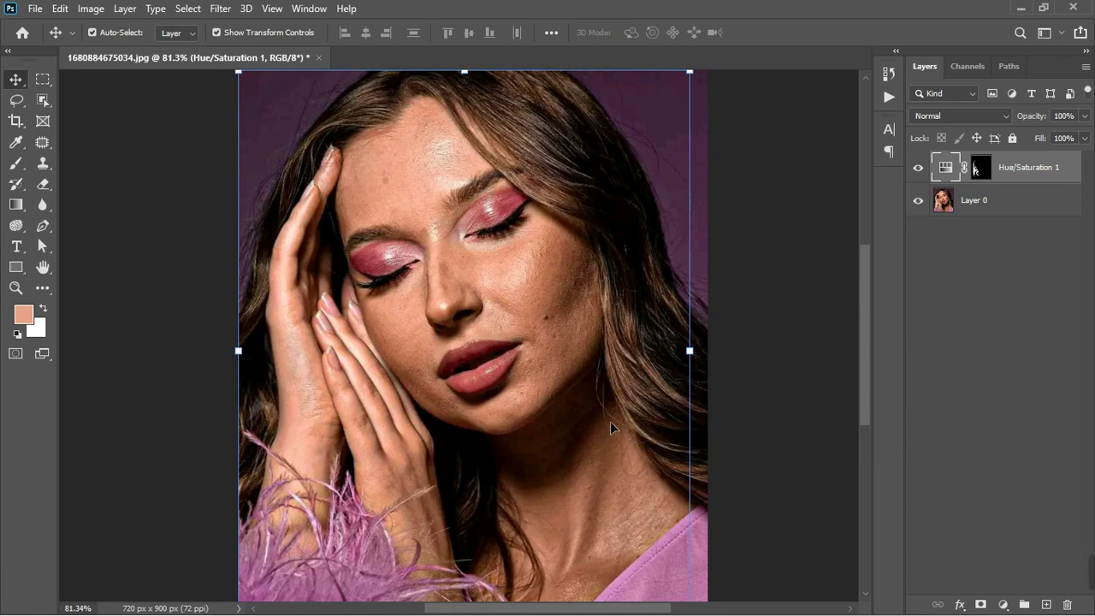
Add a second, unmasked Hue/Saturation adjustment layer above the first one and move its settings clear of the portrait.
scroll(553, 479, up, 3)
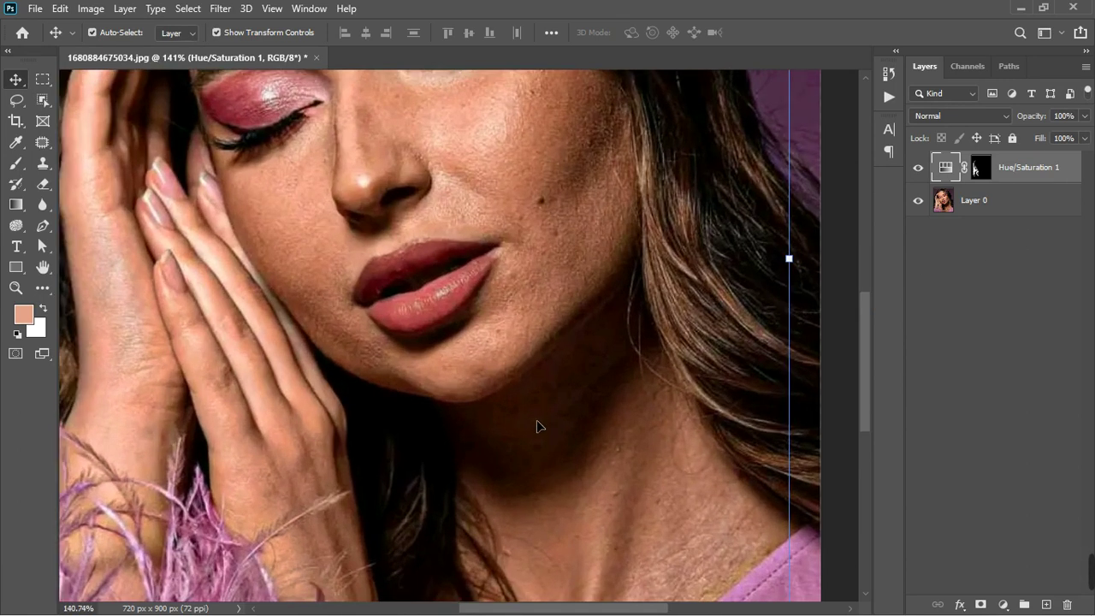
scroll(571, 403, down, 3)
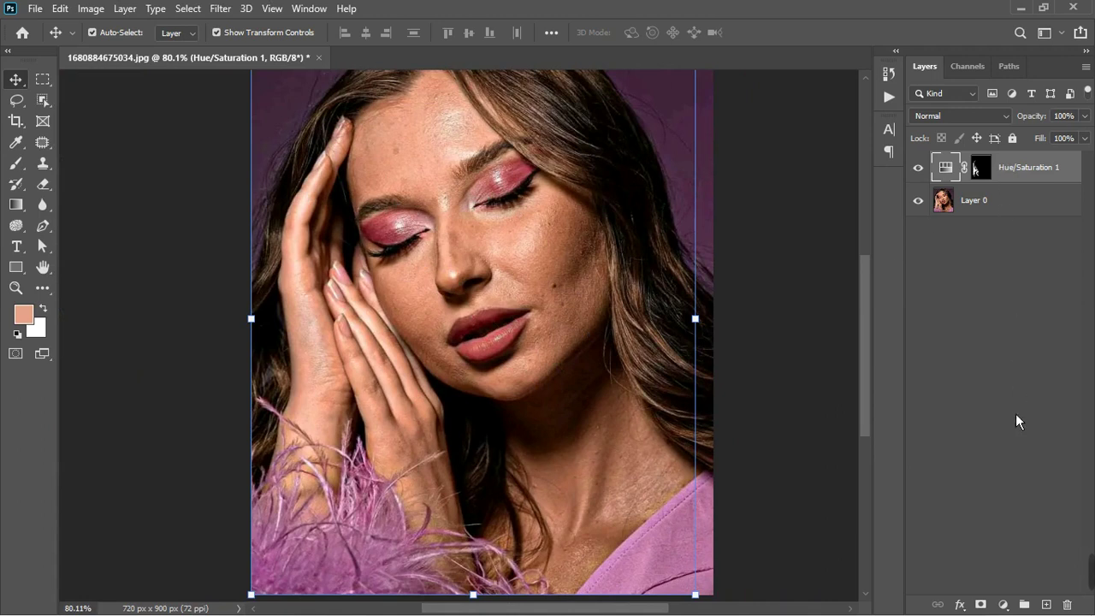
click(1004, 604)
click(1012, 450)
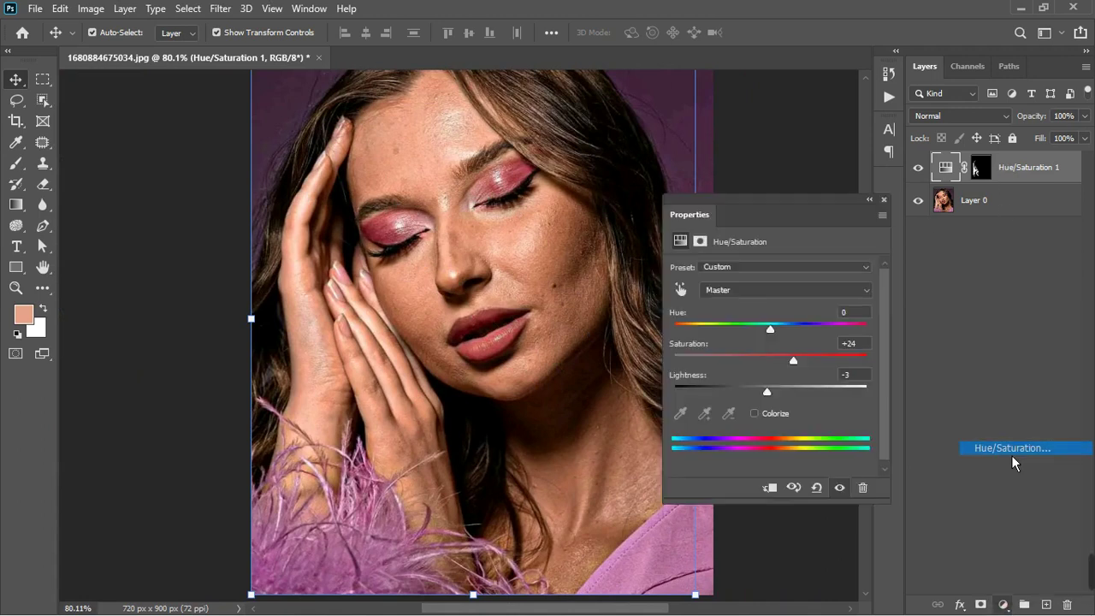
drag(767, 209, 799, 201)
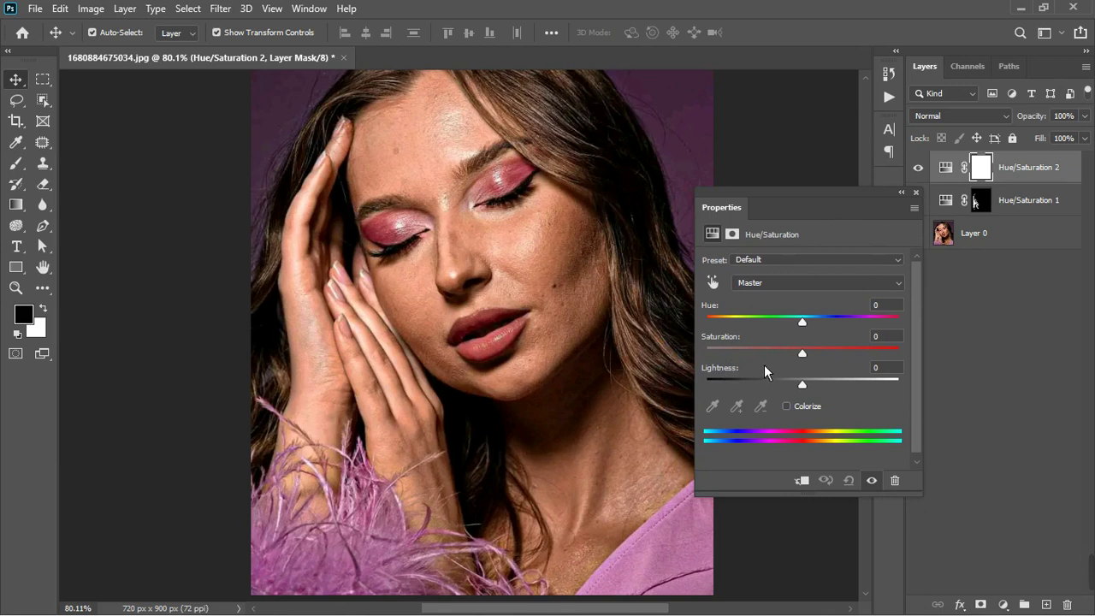
Target the Reds by sampling the neck's skin tone and set their Hue to +104.
click(714, 283)
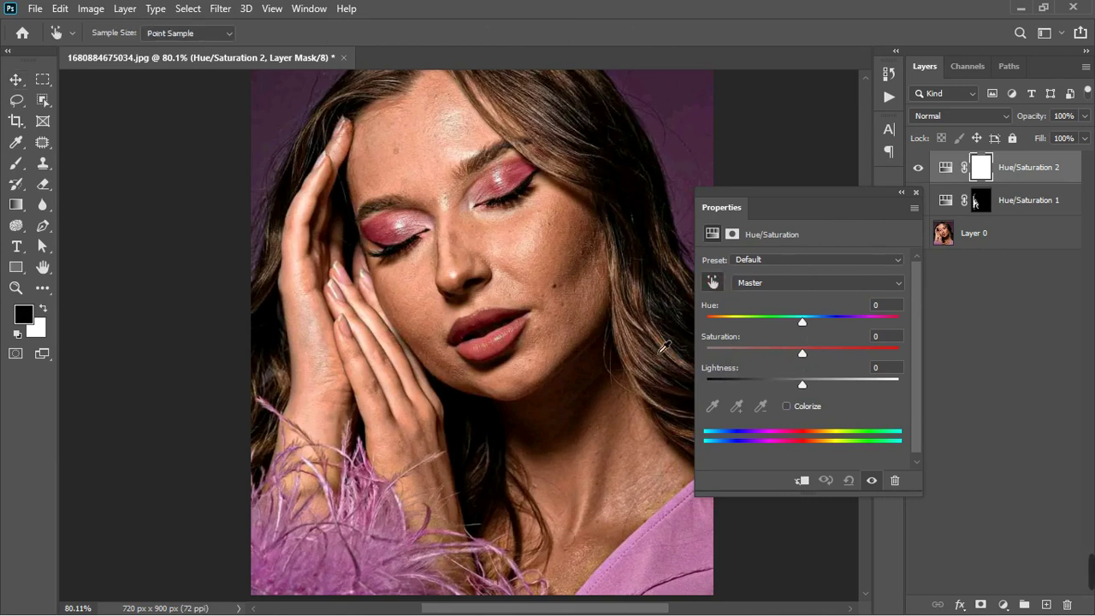
click(555, 411)
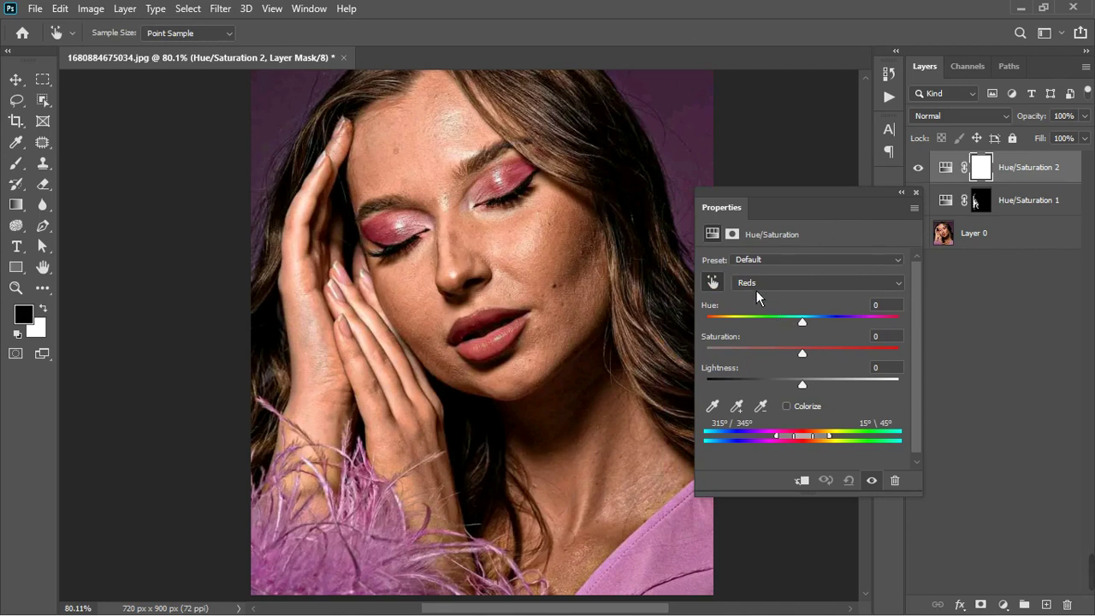
drag(795, 323, 876, 329)
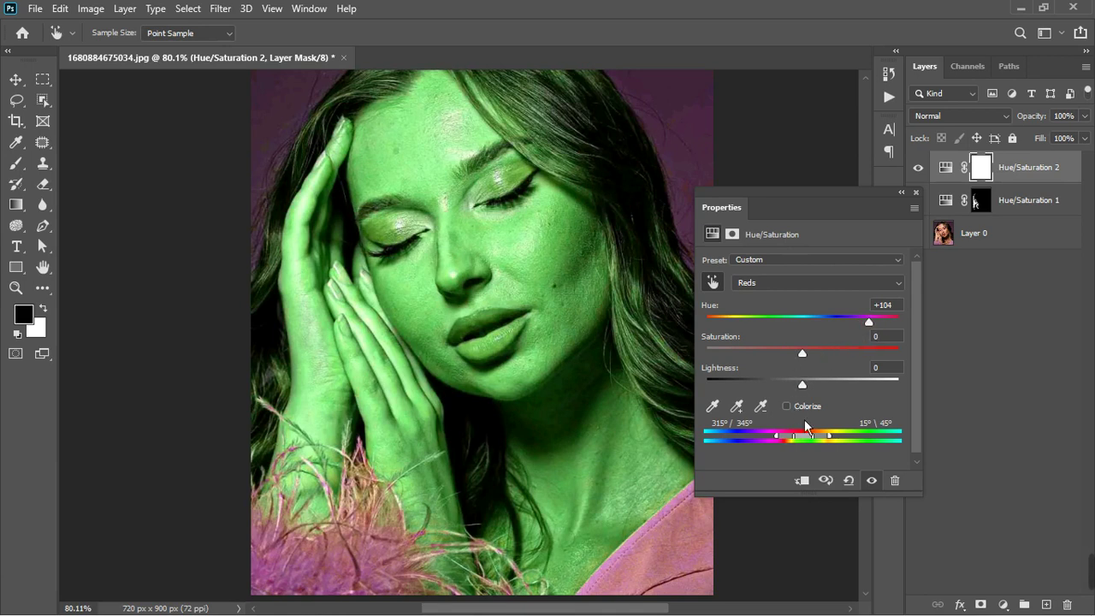
Shift the affected color range to the Yellows at 13°/39° to 70°/99°, comparing the image with and without the adjustment.
drag(810, 441, 839, 435)
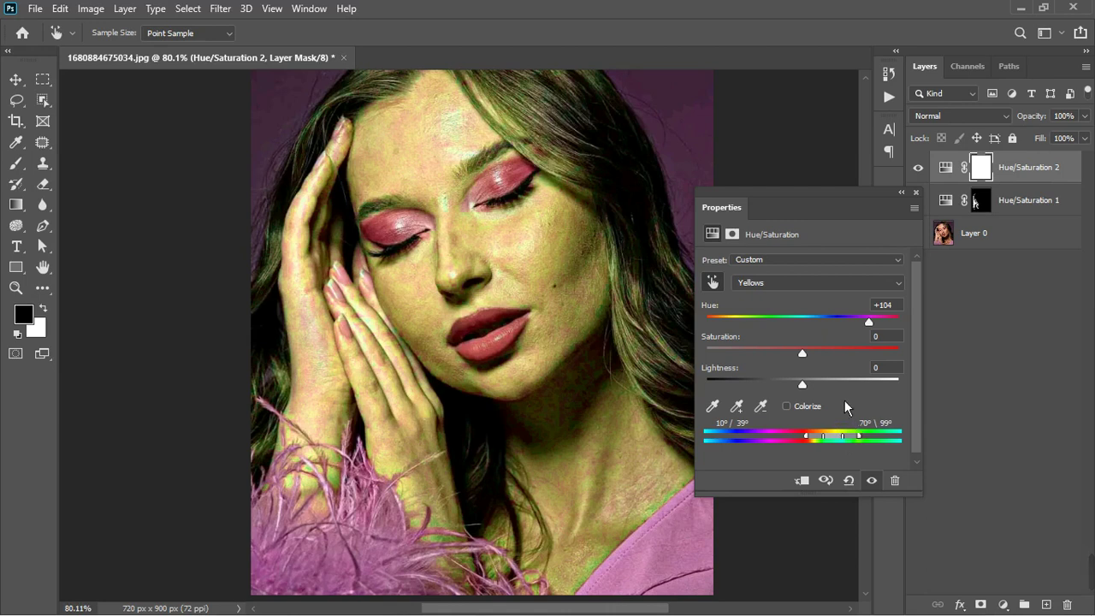
click(871, 482)
click(874, 485)
drag(816, 452, 821, 452)
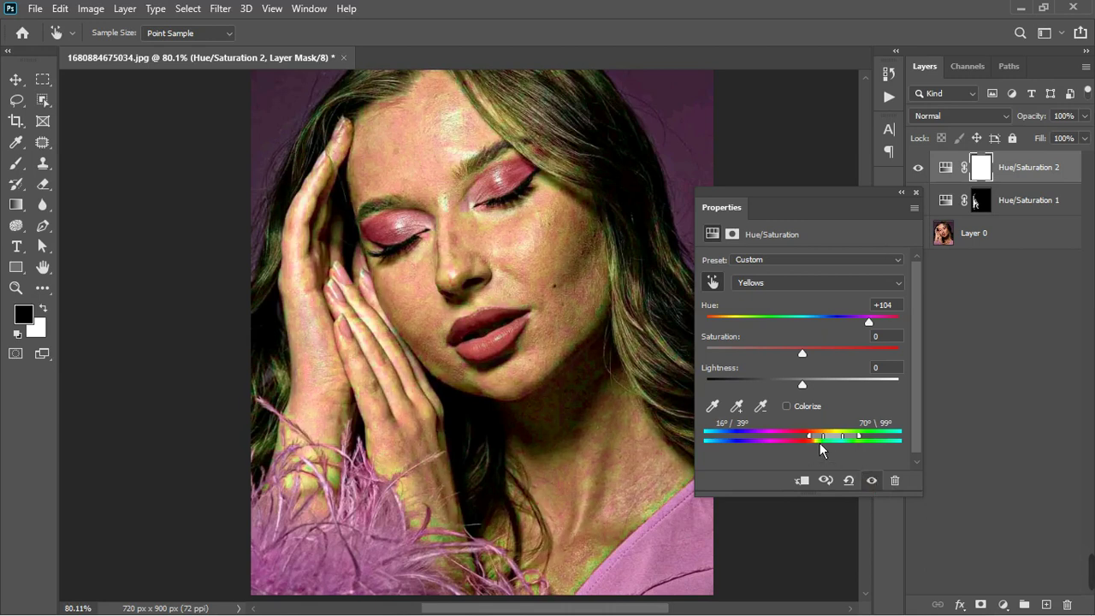
drag(819, 443, 819, 443)
click(871, 480)
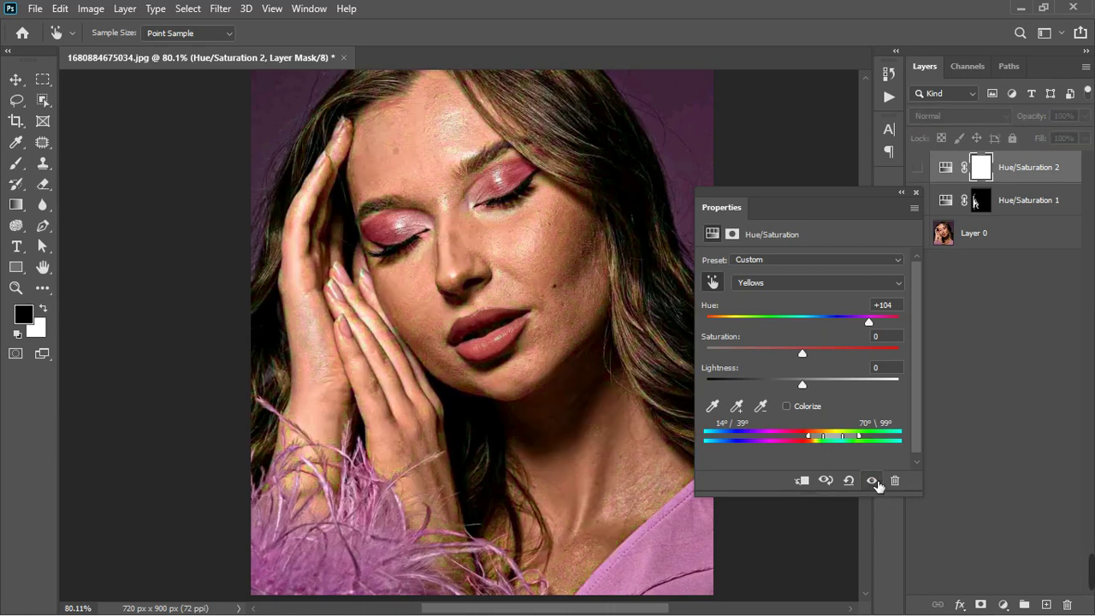
click(872, 480)
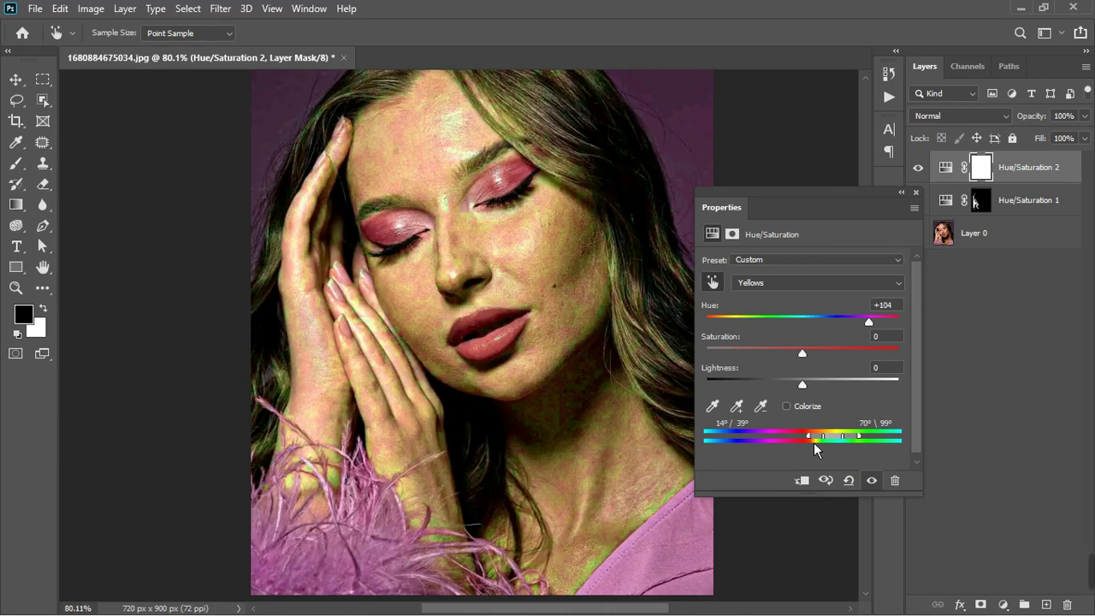
drag(807, 442, 819, 445)
Set the Hue of the Yellows to -8 and compare the image with and without the adjustment.
text(0)
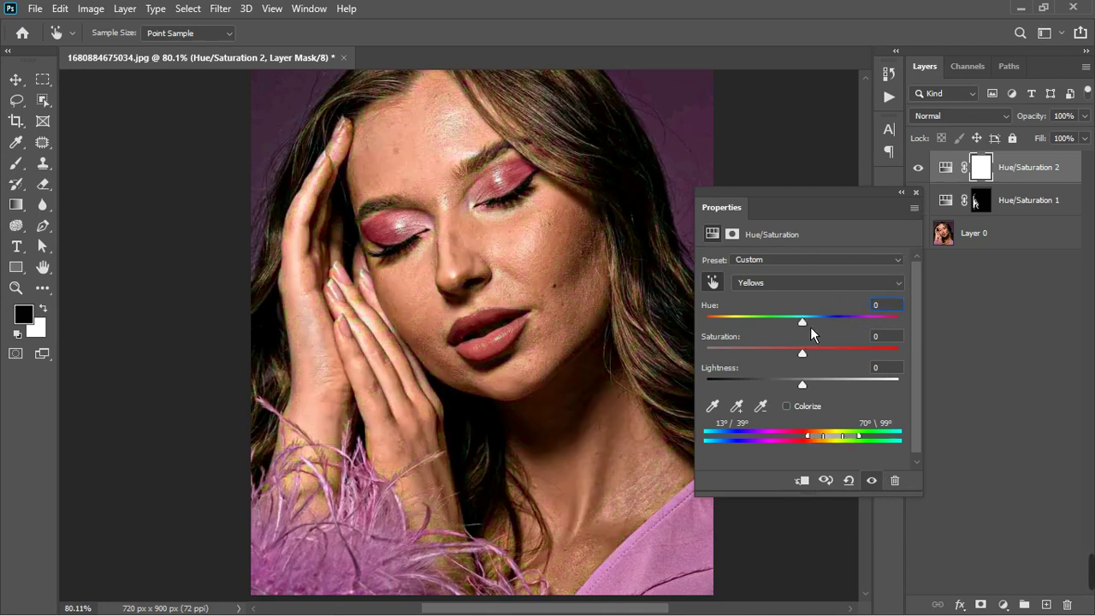
key(BackSpace)
text(+9)
key(Up)
key(BackSpace)
key(BackSpace)
key(BackSpace)
text(-5)
key(Down)
key(Down)
click(871, 481)
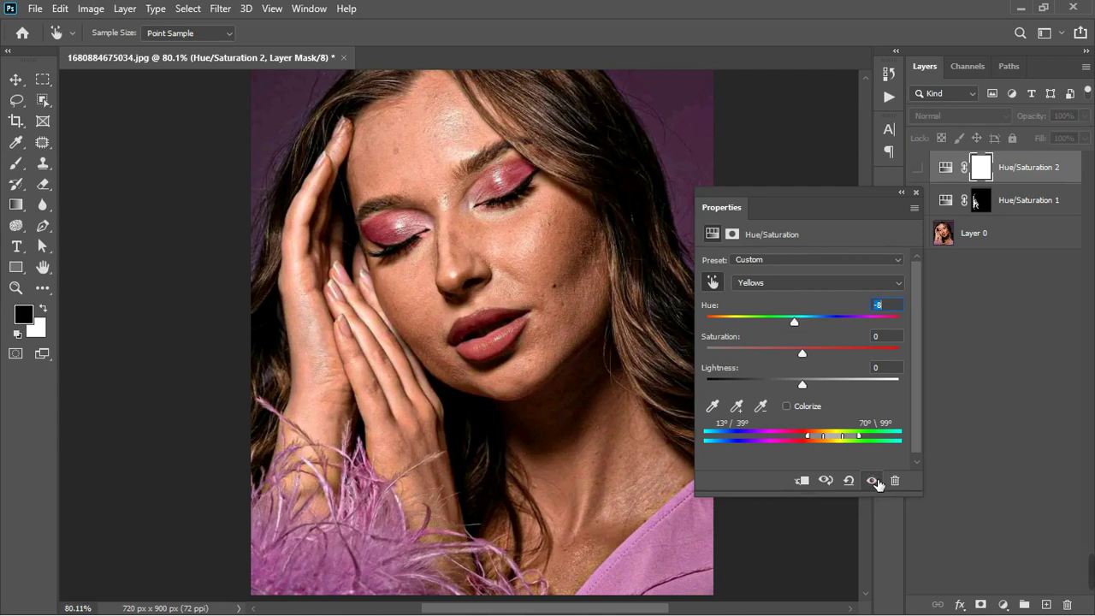
click(873, 480)
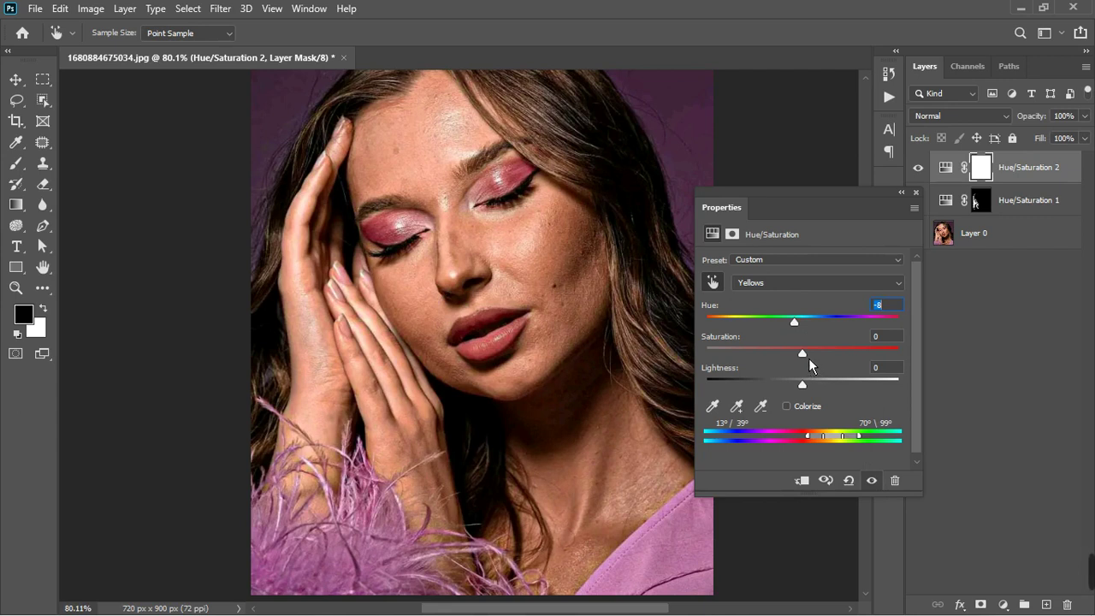
Add a third Hue/Saturation adjustment layer above the others and target the Reds by sampling the cheek's skin tone.
click(916, 193)
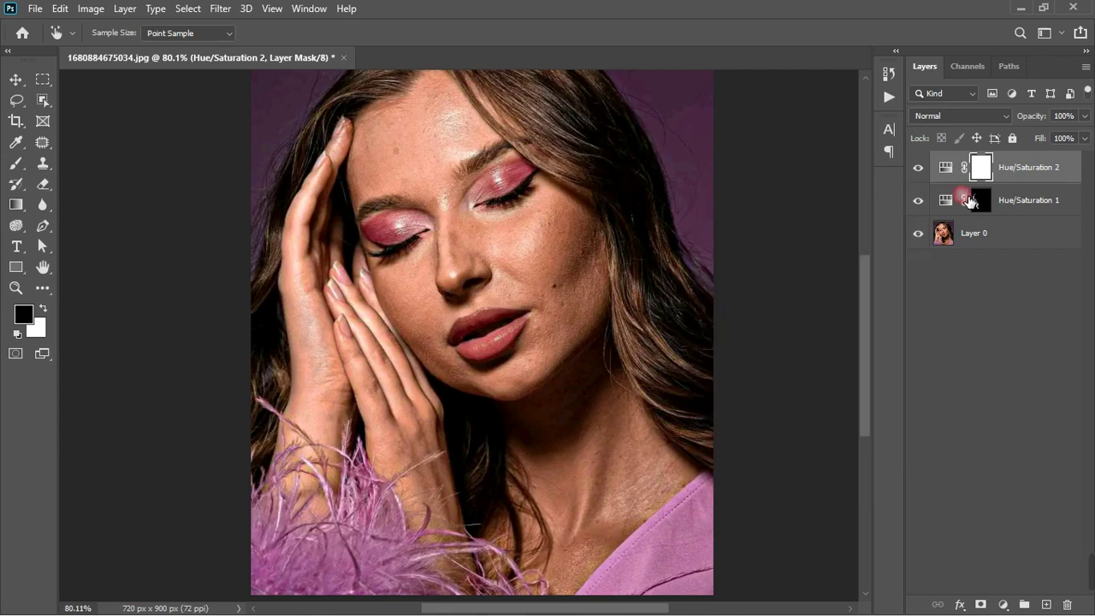
click(1004, 604)
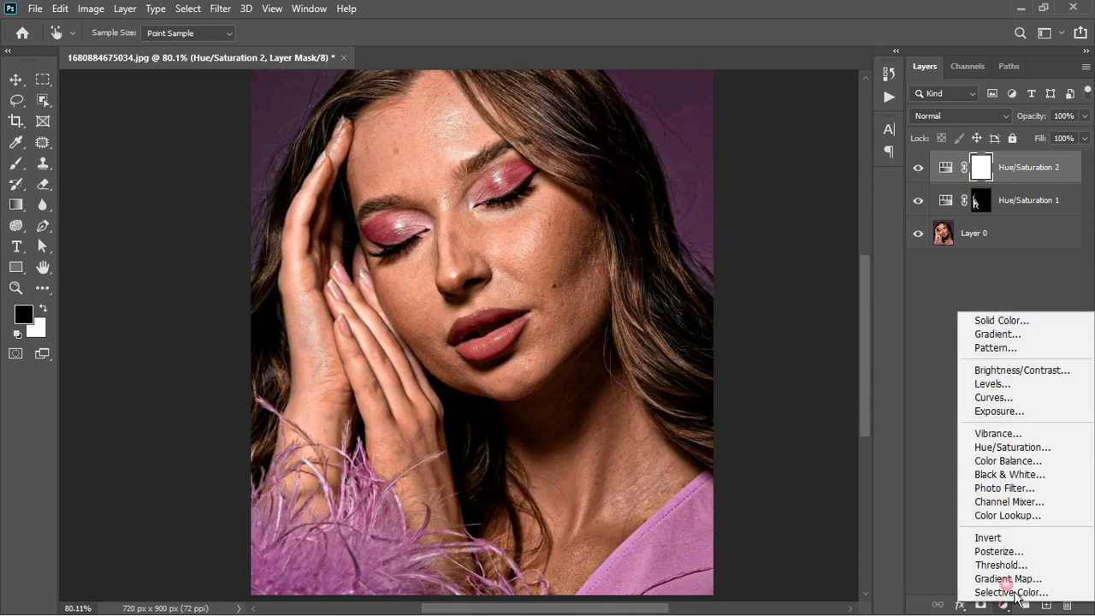
click(1007, 459)
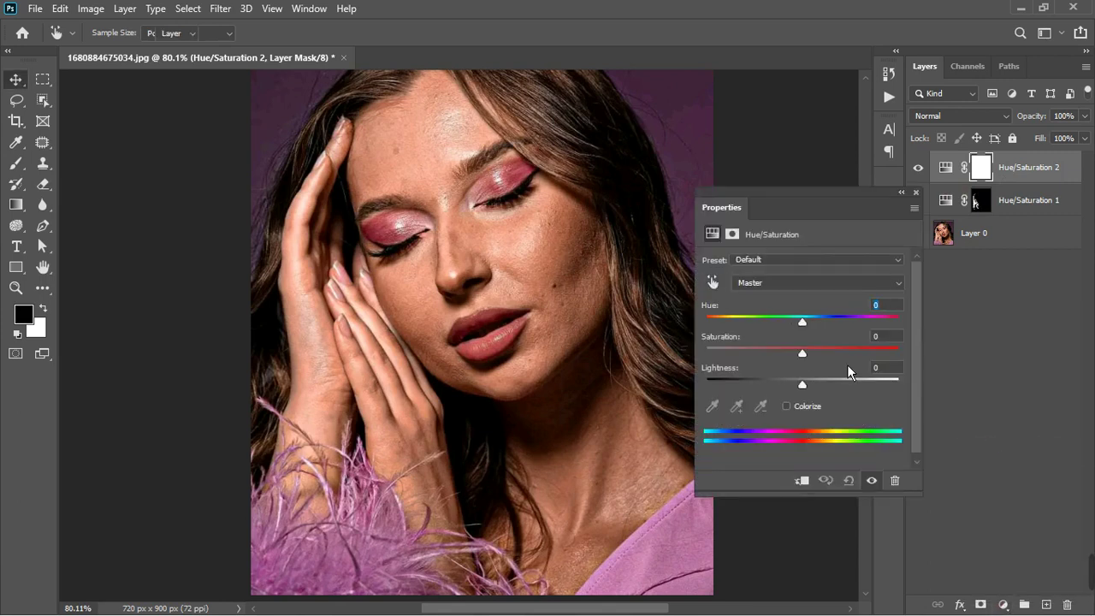
click(551, 271)
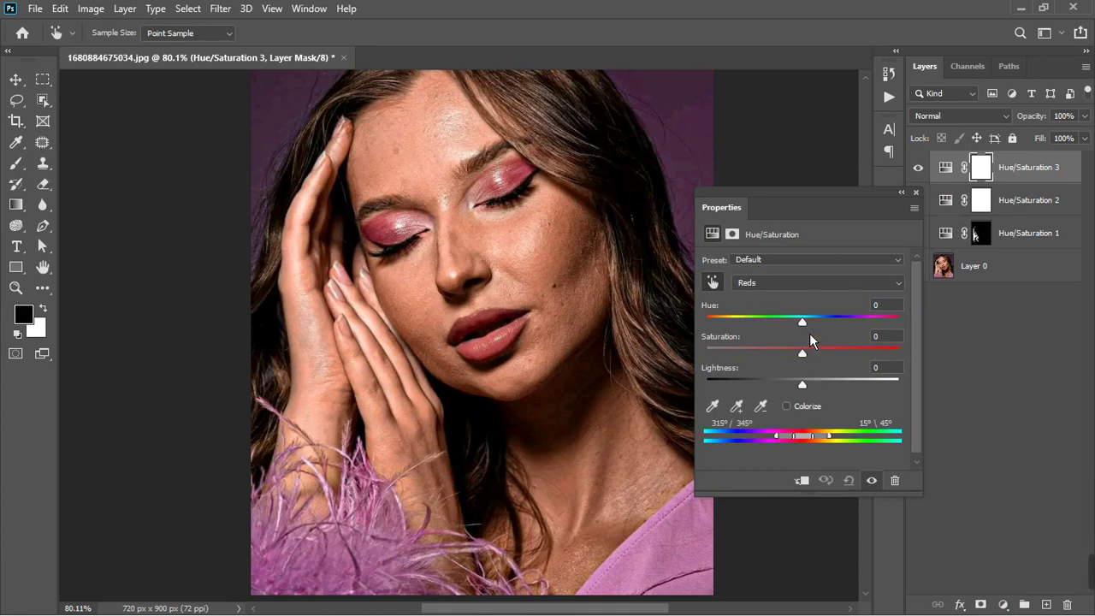
Set the Reds to Hue +6 and Saturation +13, compare with and without the adjustment, and close its settings.
drag(809, 328, 819, 324)
drag(808, 362, 822, 362)
click(871, 480)
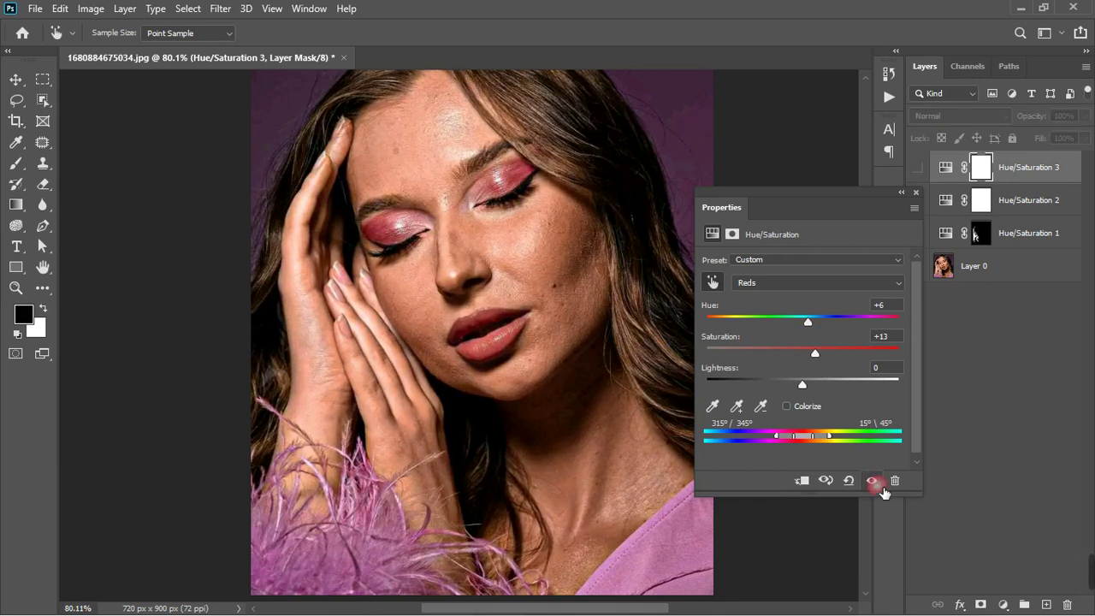
click(885, 492)
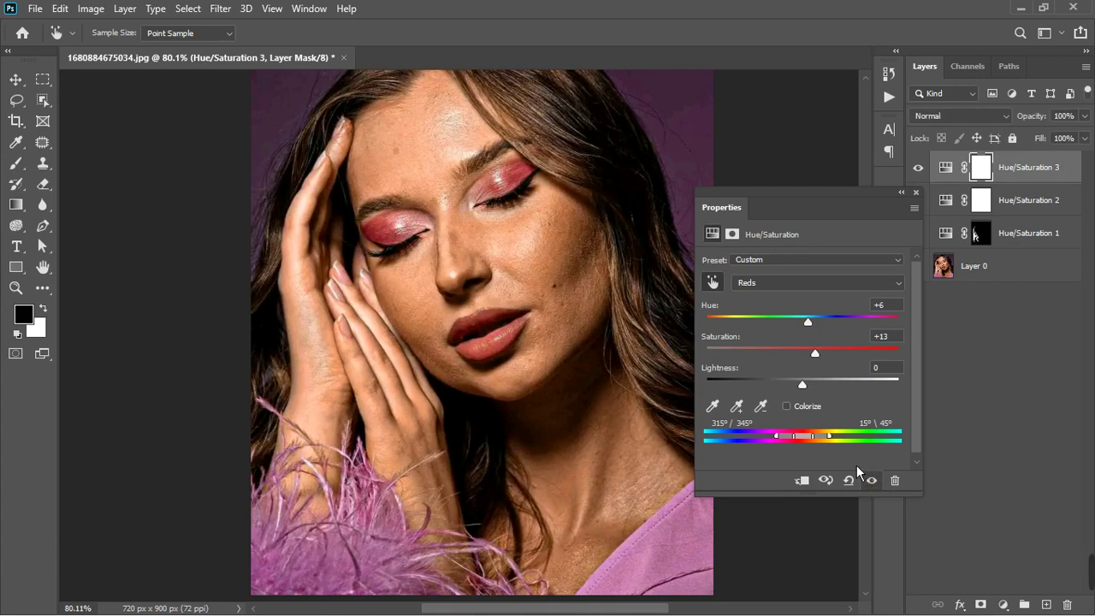
click(823, 359)
click(915, 193)
Stamp all visible layers into a new layer at the top of the stack and duplicate that layer twice.
scroll(523, 350, down, 3)
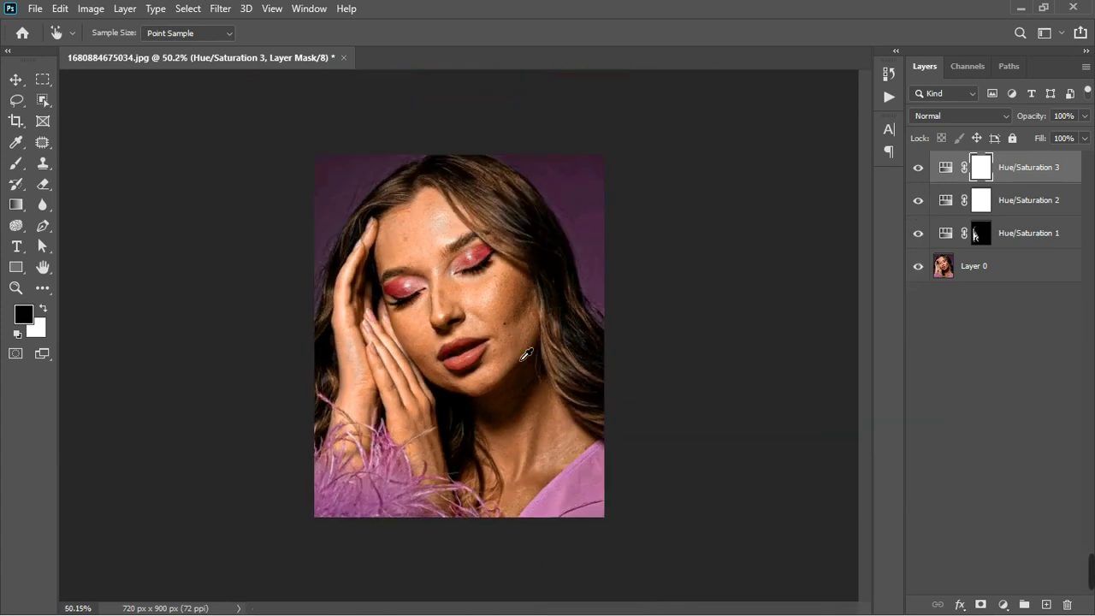
scroll(501, 283, up, 1)
scroll(501, 283, up, 1)
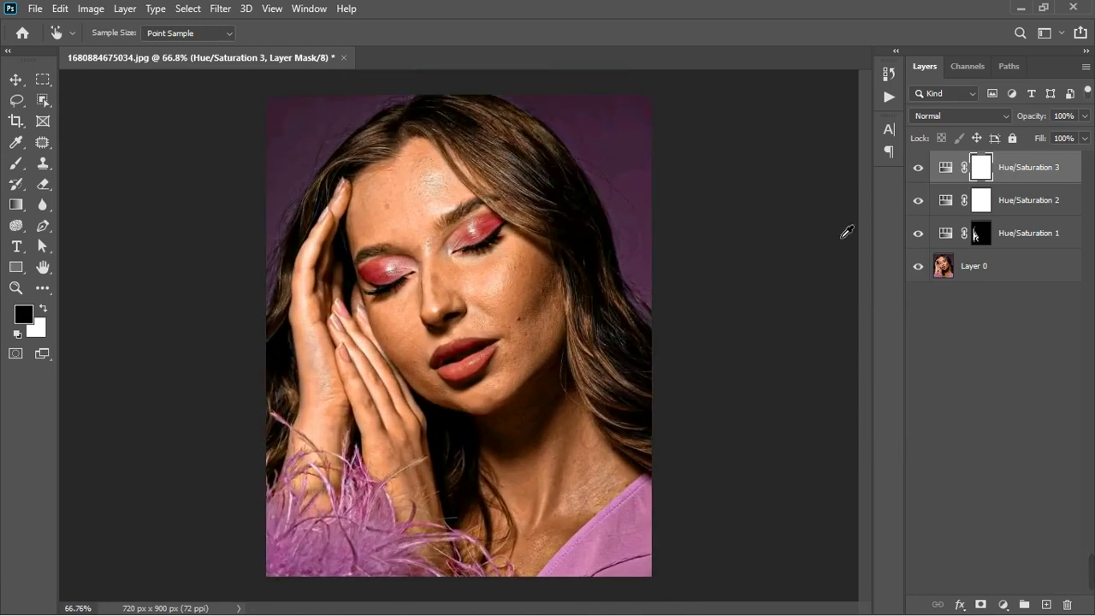
key(ctrl+alt+shift+e)
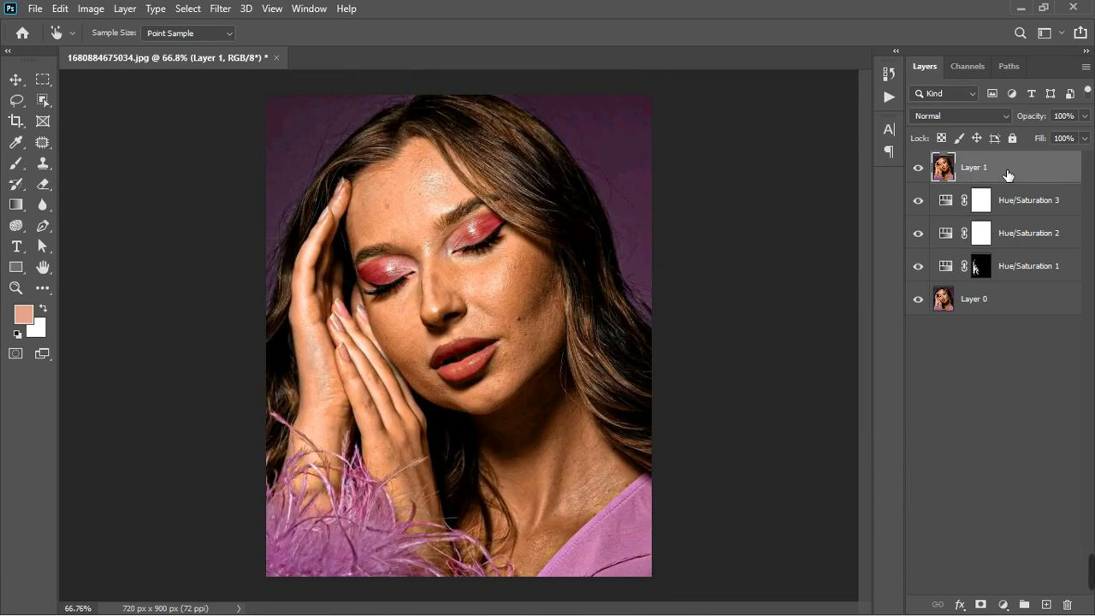
key(ctrl+j)
key(ctrl+j)
key(v)
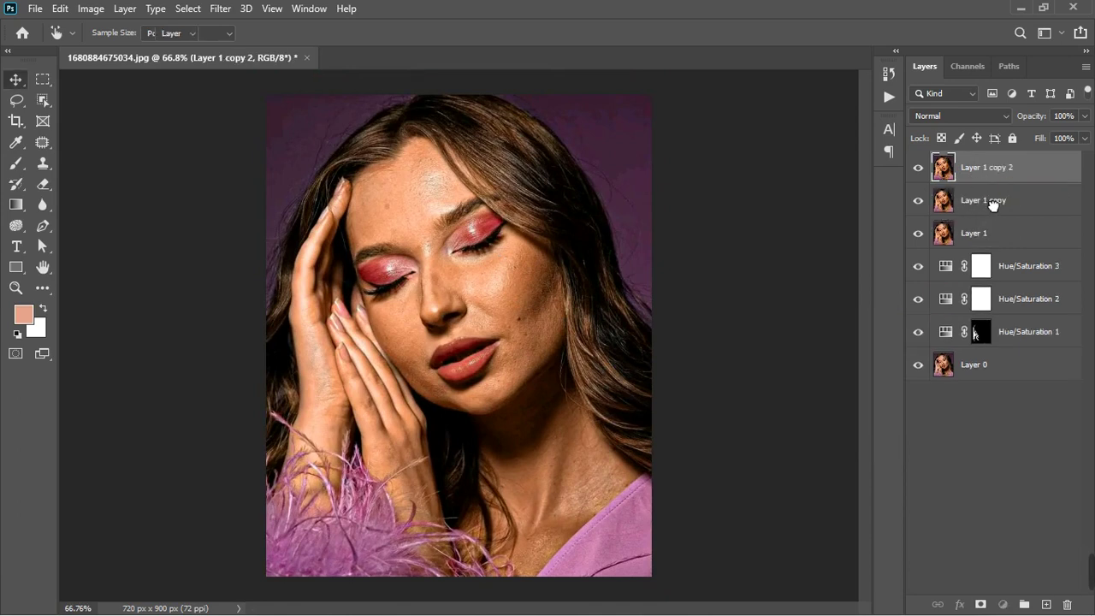
Rename the lower duplicate layer "color" and the upper one "texture".
double_click(992, 200)
text(color)
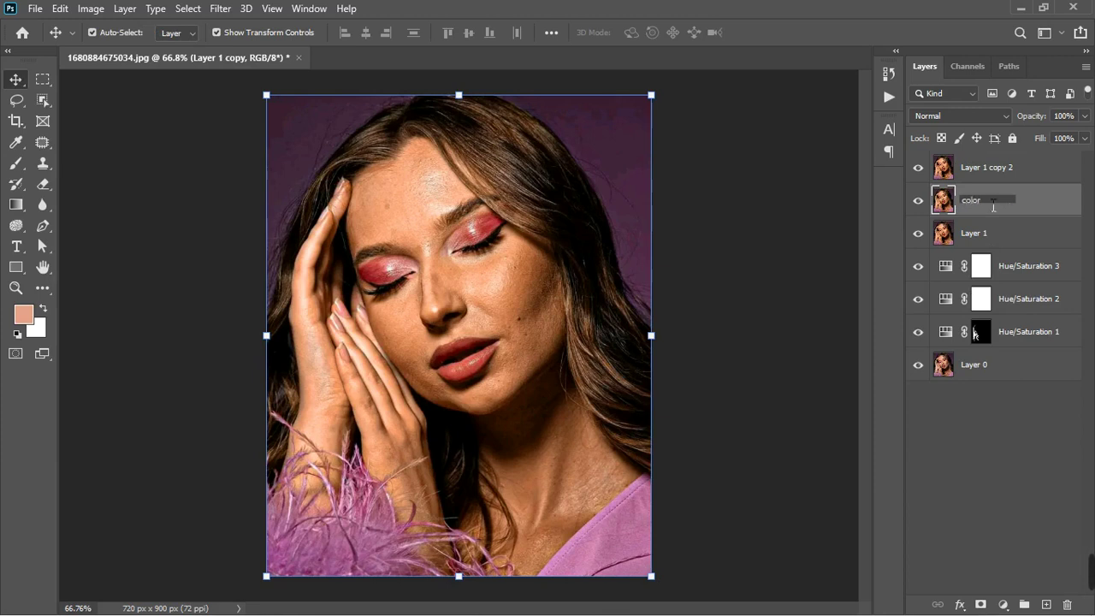
key(Return)
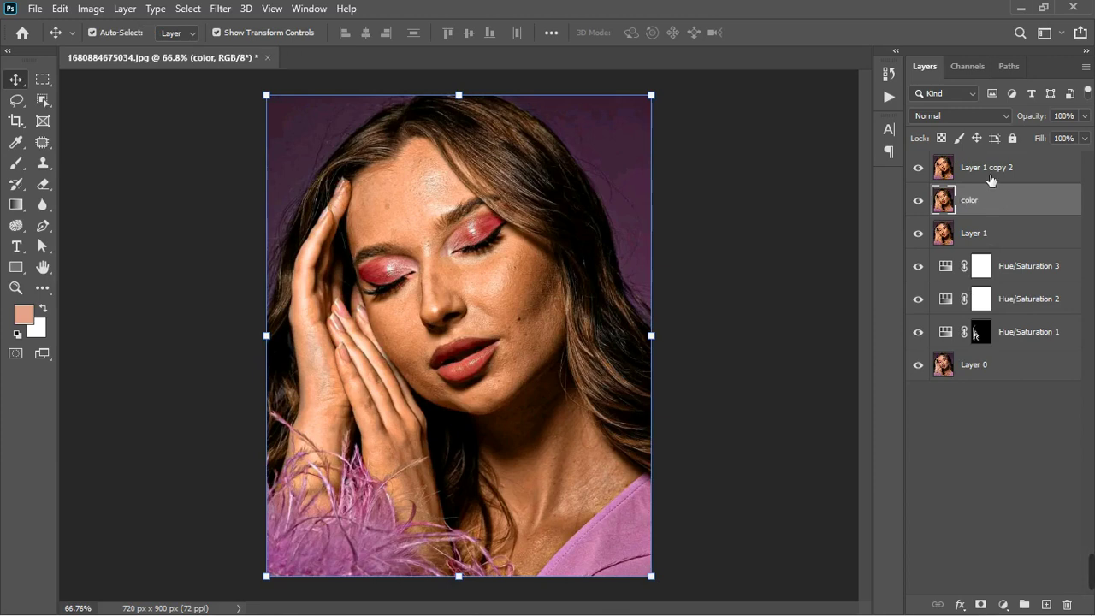
double_click(987, 167)
text(t)
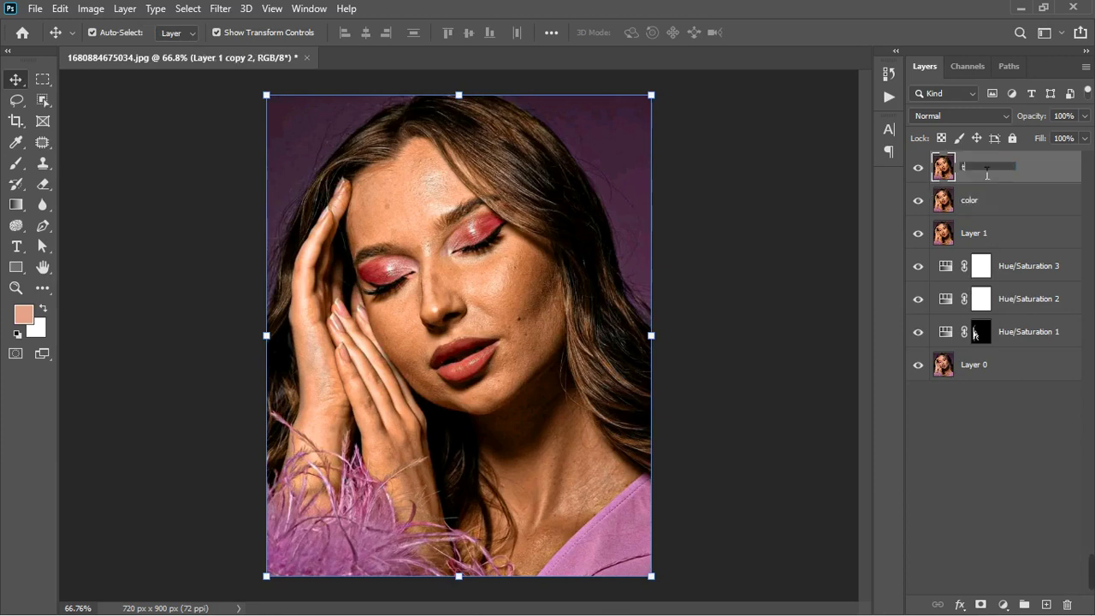
text(exture)
key(Return)
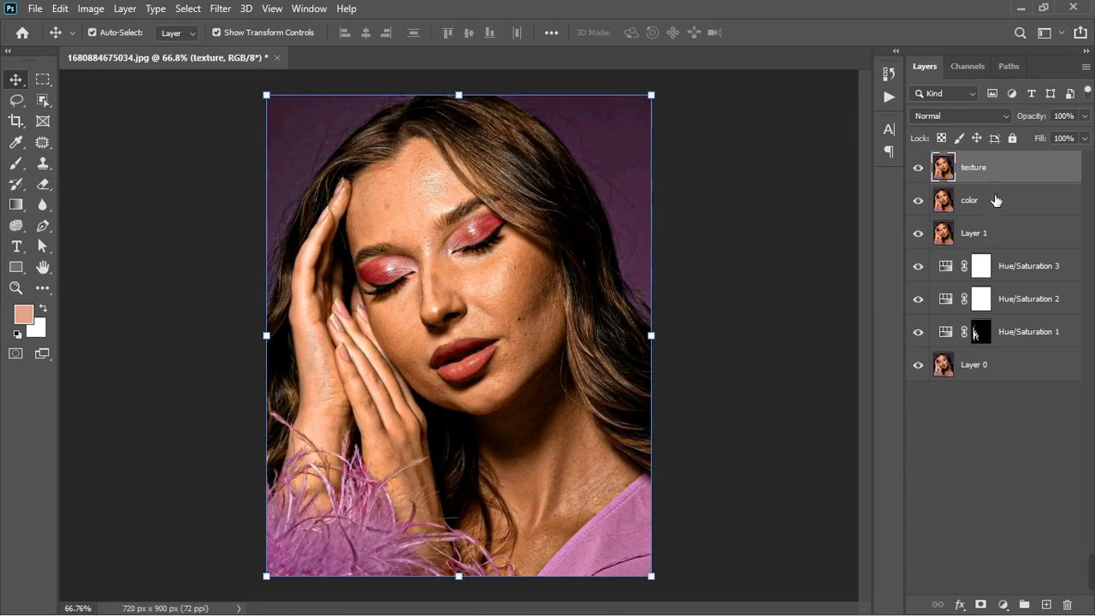
Group the texture and color layers together.
ctrl+click(995, 204)
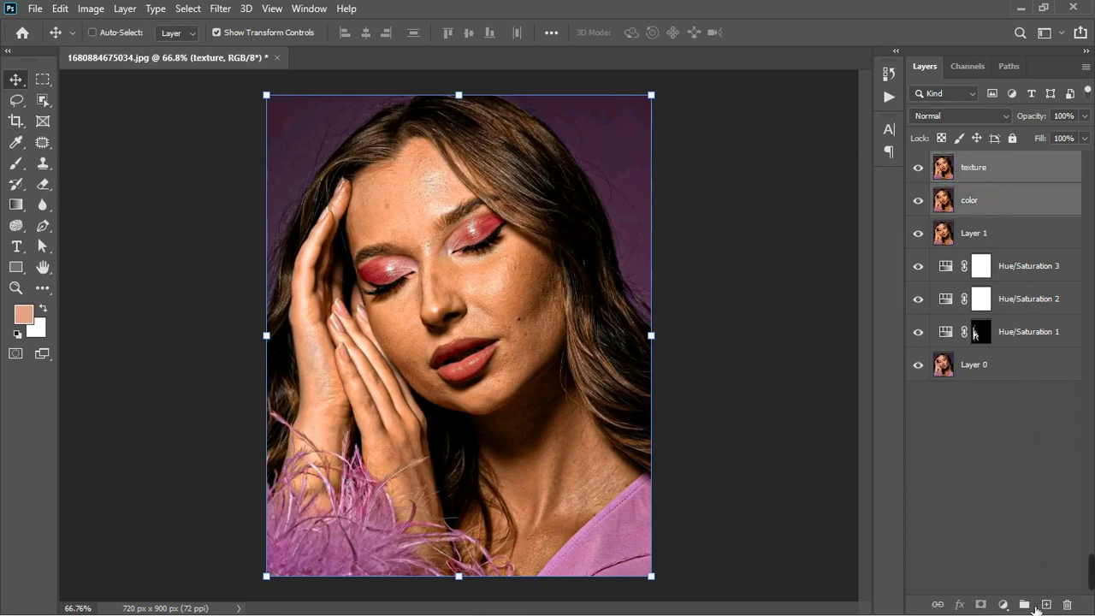
double_click(1004, 387)
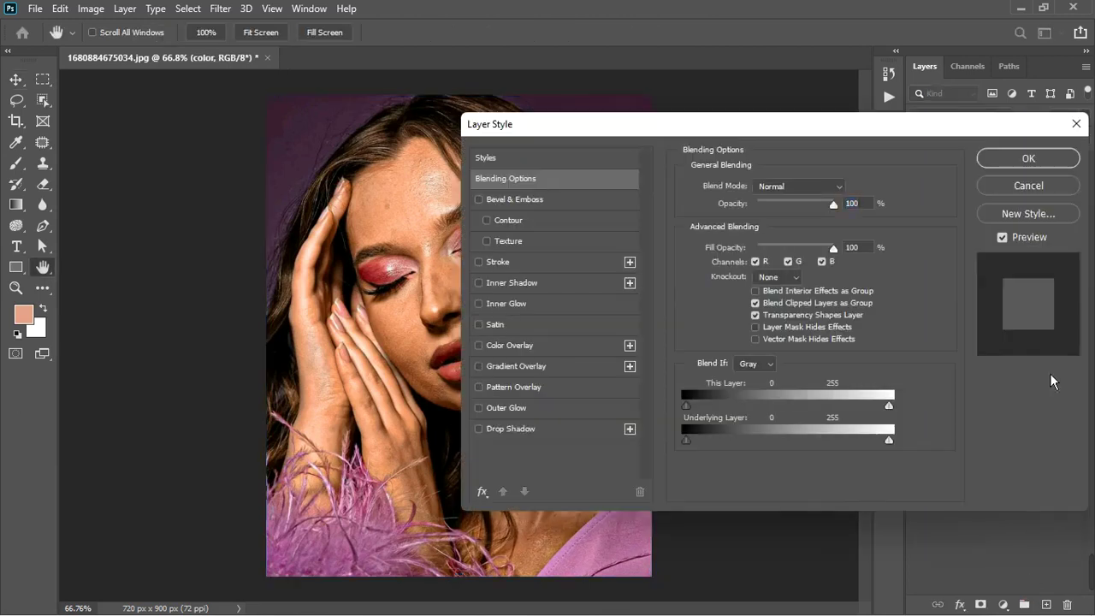
click(1029, 183)
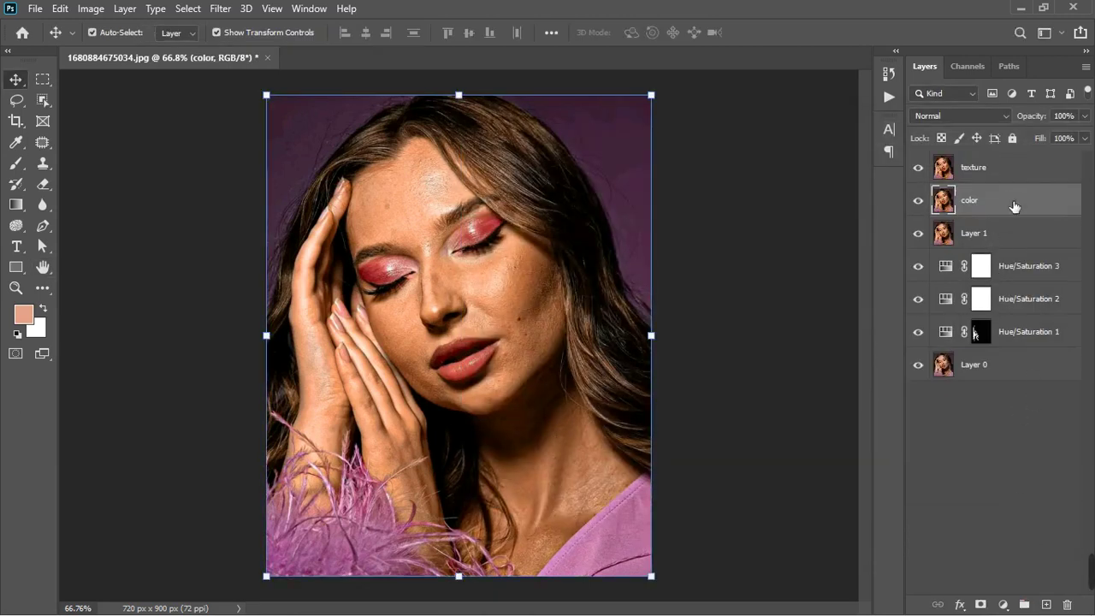
ctrl+click(1012, 168)
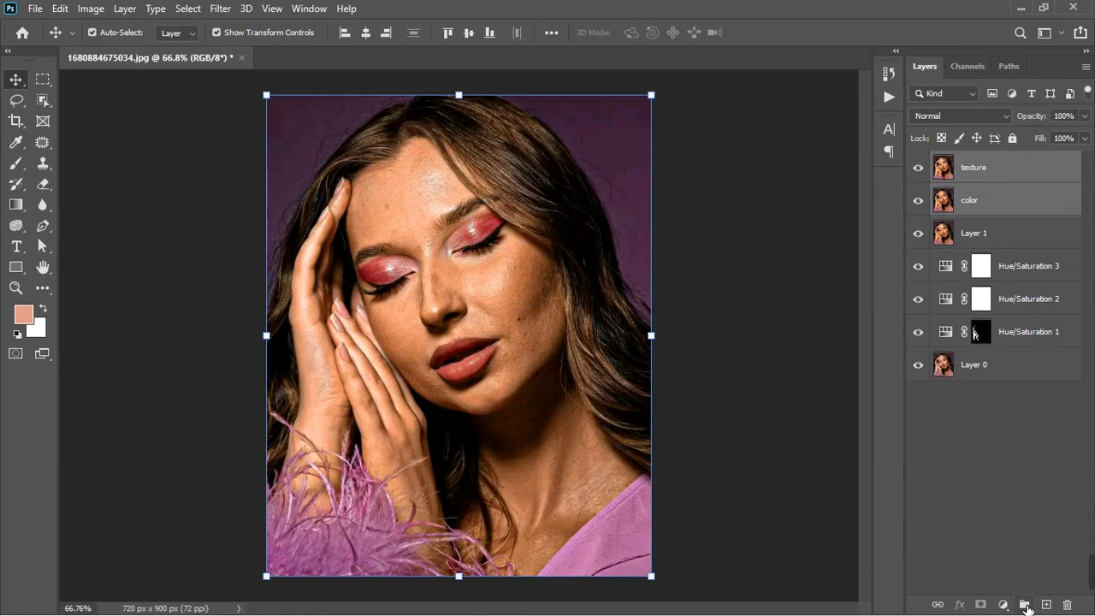
click(1024, 604)
click(937, 162)
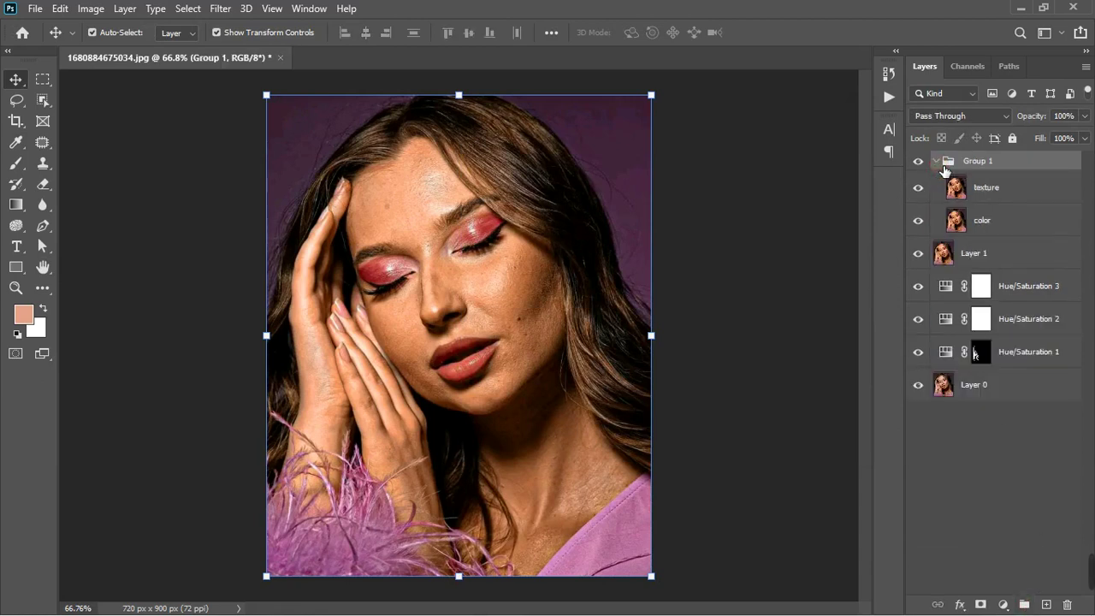
click(992, 192)
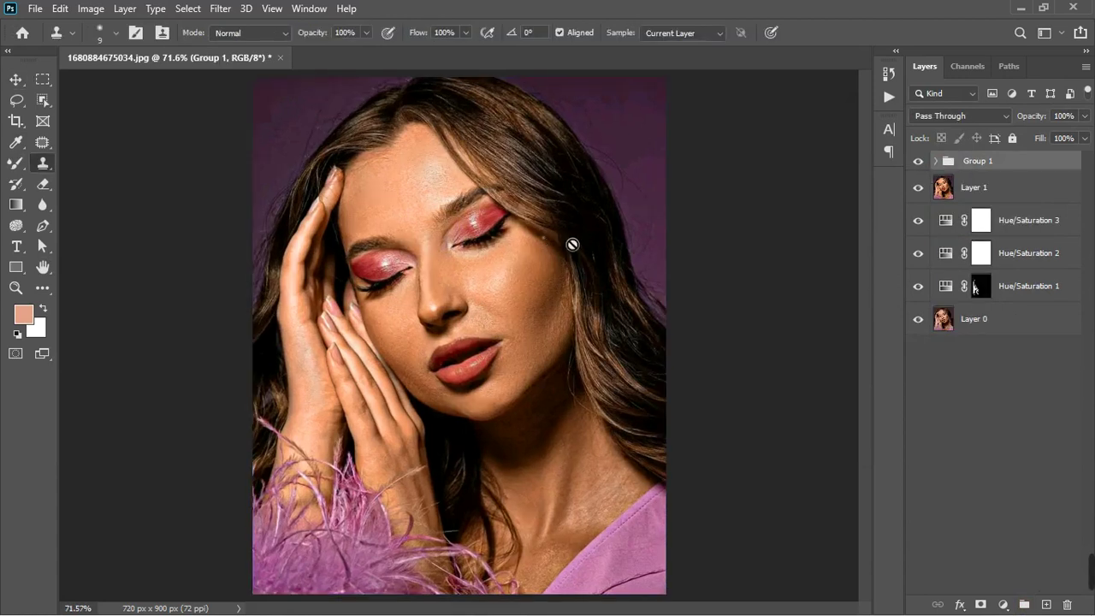
Compare the portrait with and without the retouched group, and stamp all visible layers into a new top layer.
click(919, 162)
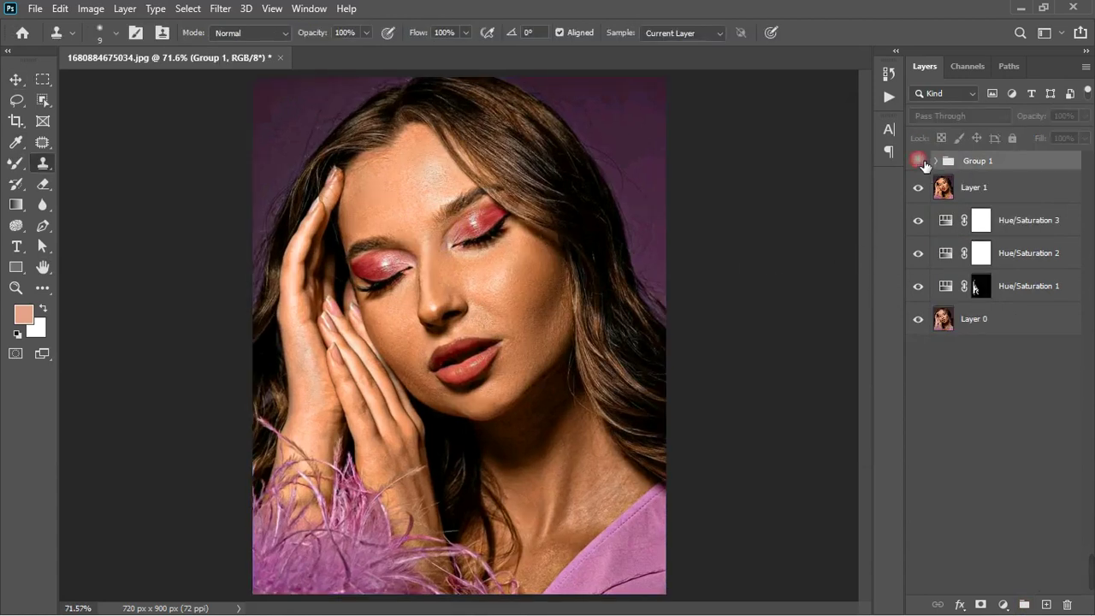
click(919, 161)
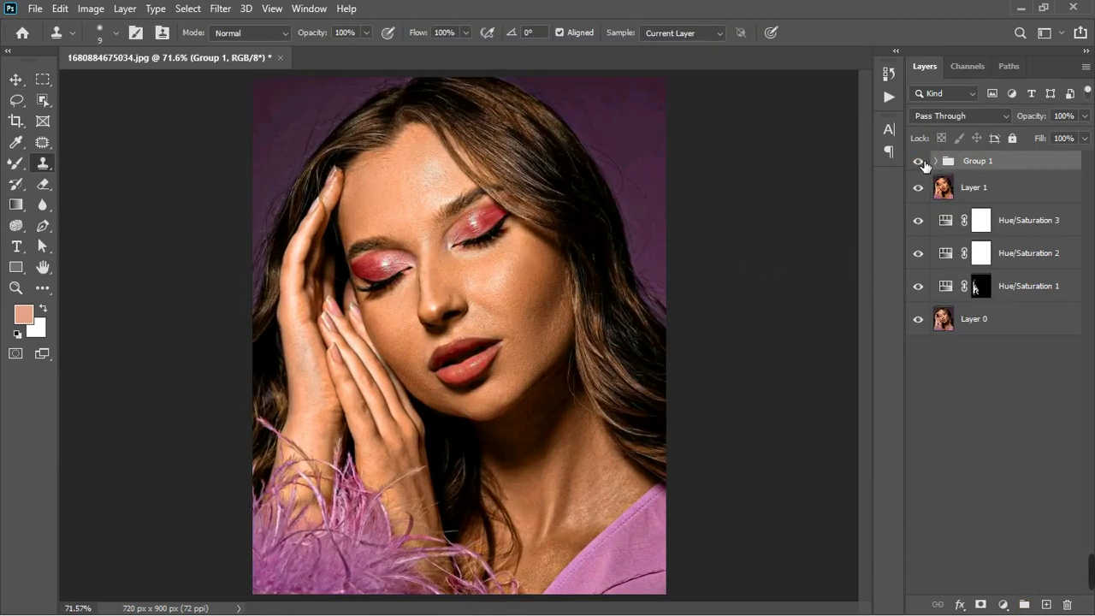
click(919, 162)
click(920, 162)
scroll(358, 279, up, 2)
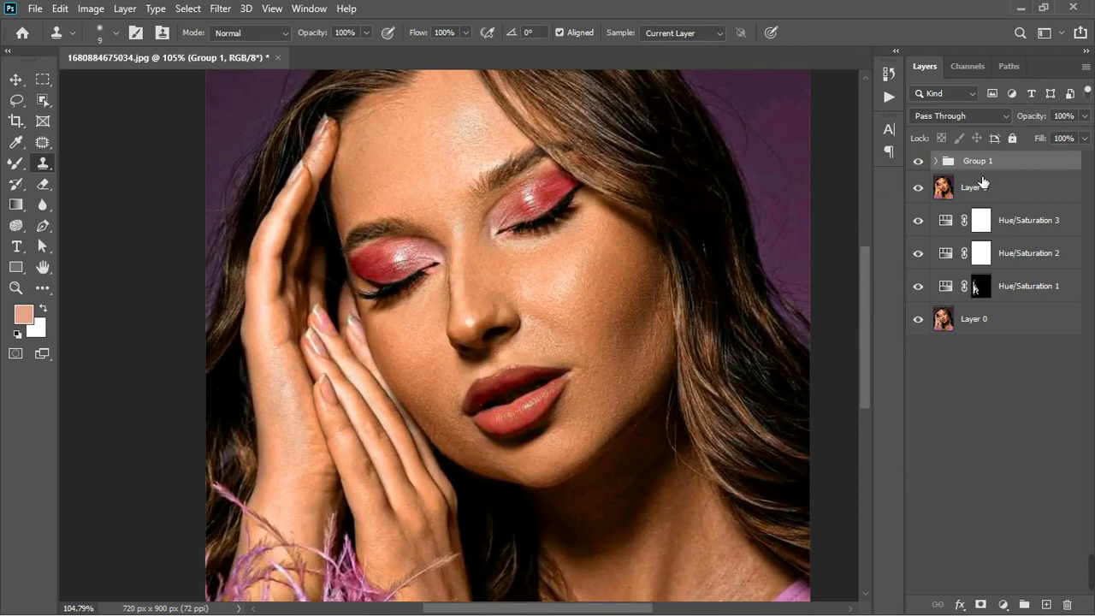
key(ctrl+shift+alt+e)
key(ctrl+0)
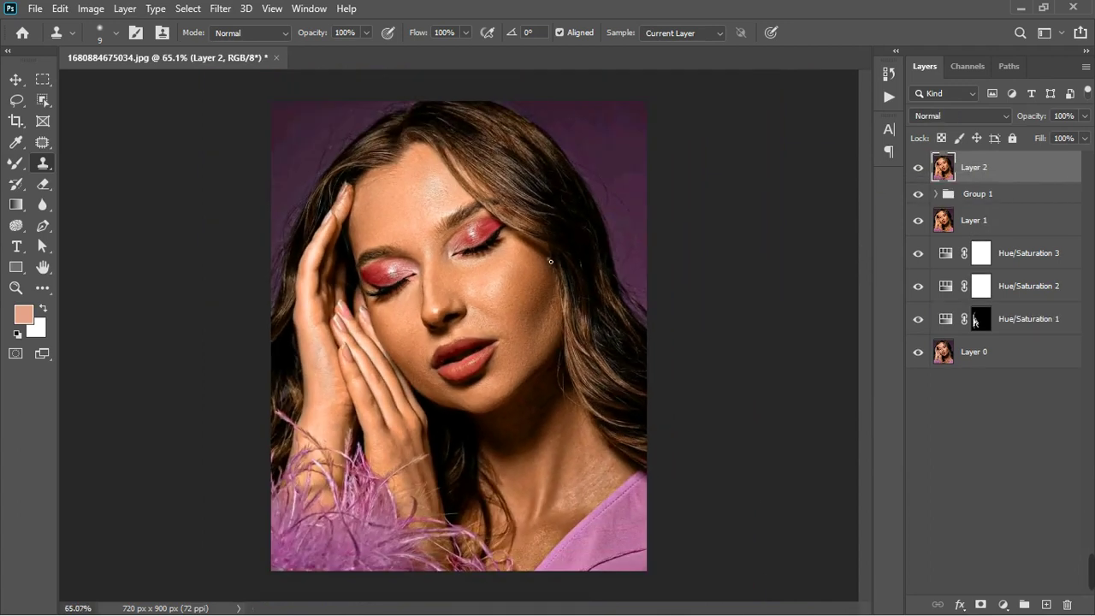
scroll(404, 260, up, 4)
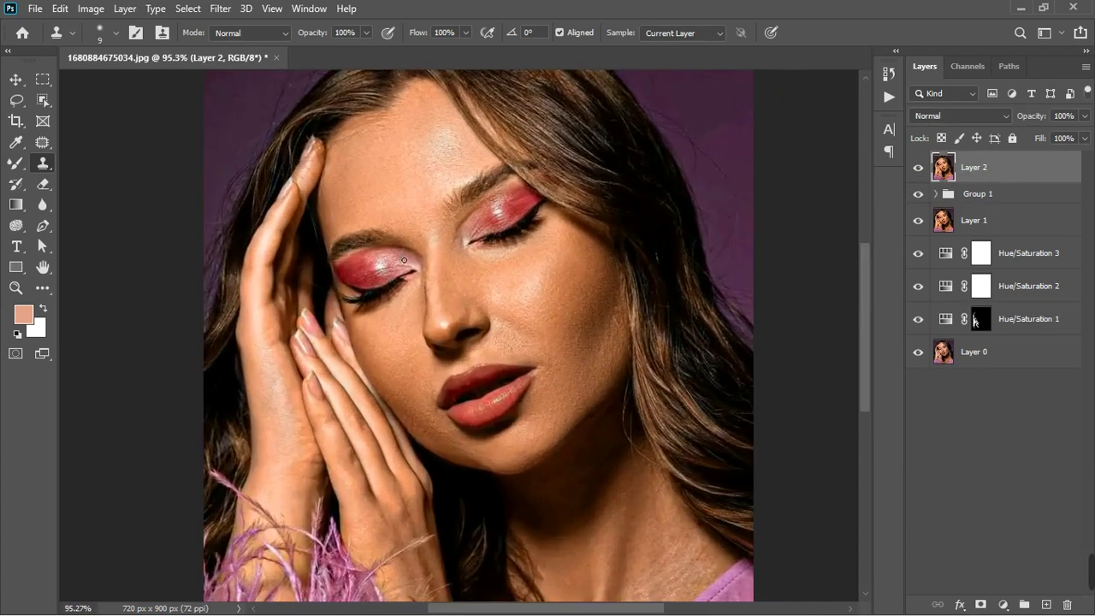
Open the Camera Raw filter on the stamped layer and set Highlights to +16, Shadows +7, Whites -17 and Blacks +1.
click(221, 10)
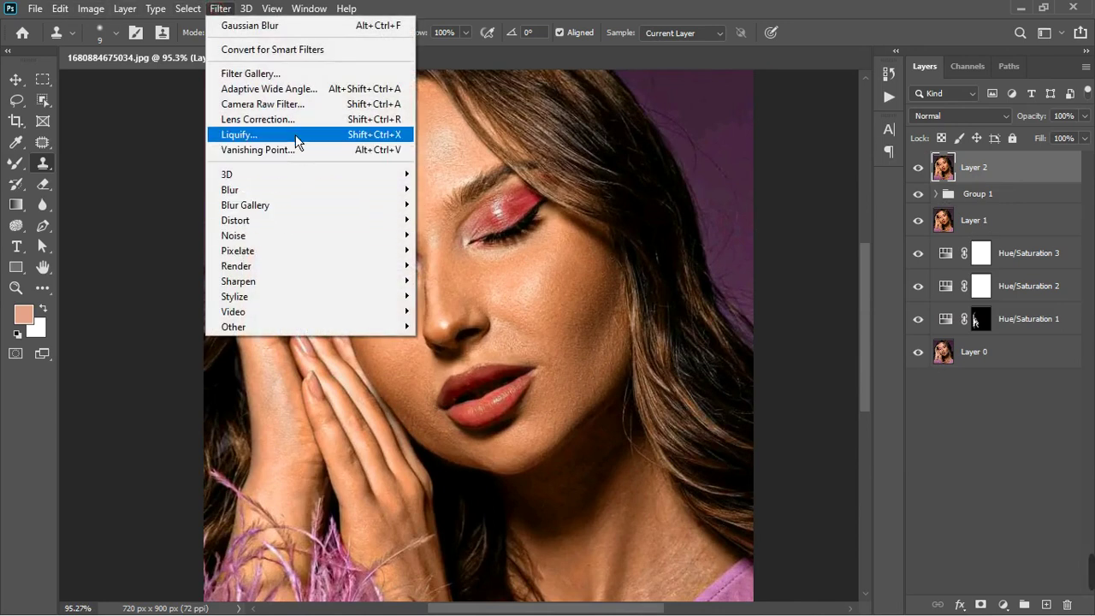
click(282, 104)
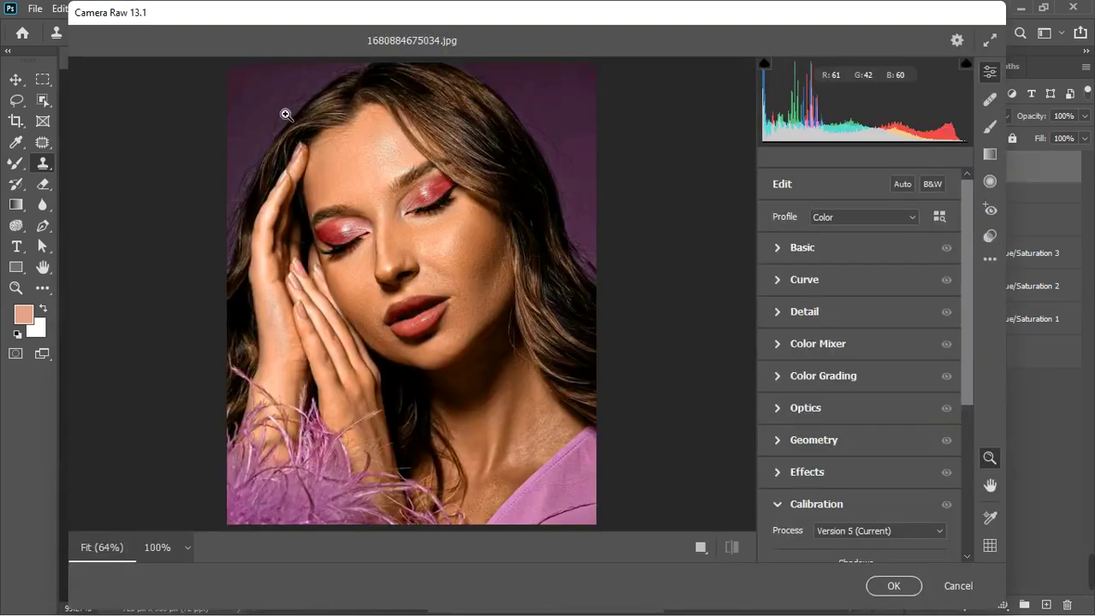
click(784, 249)
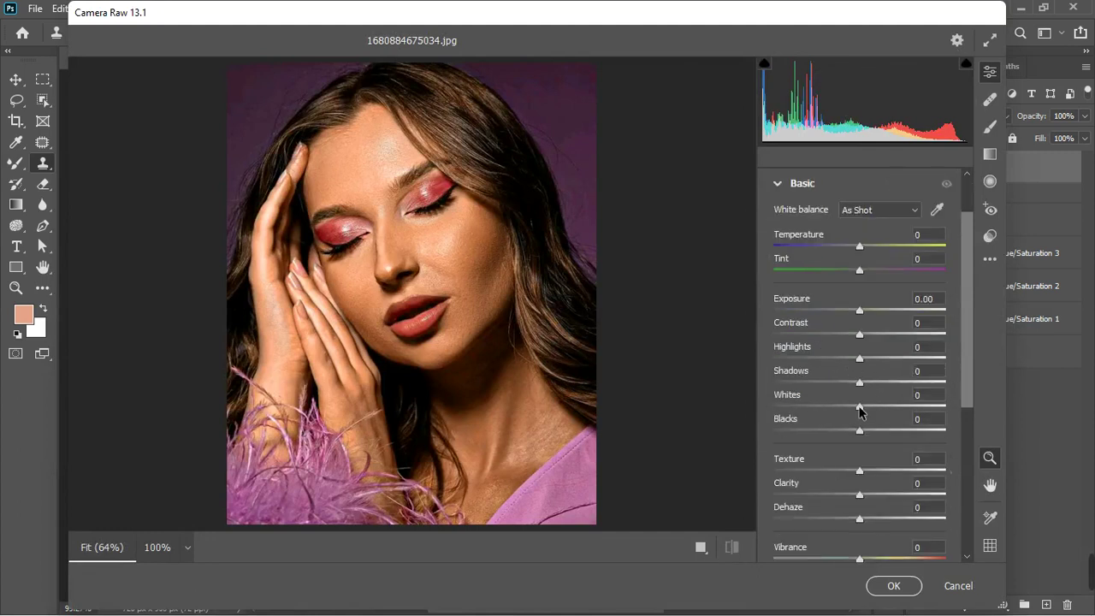
drag(859, 412, 873, 416)
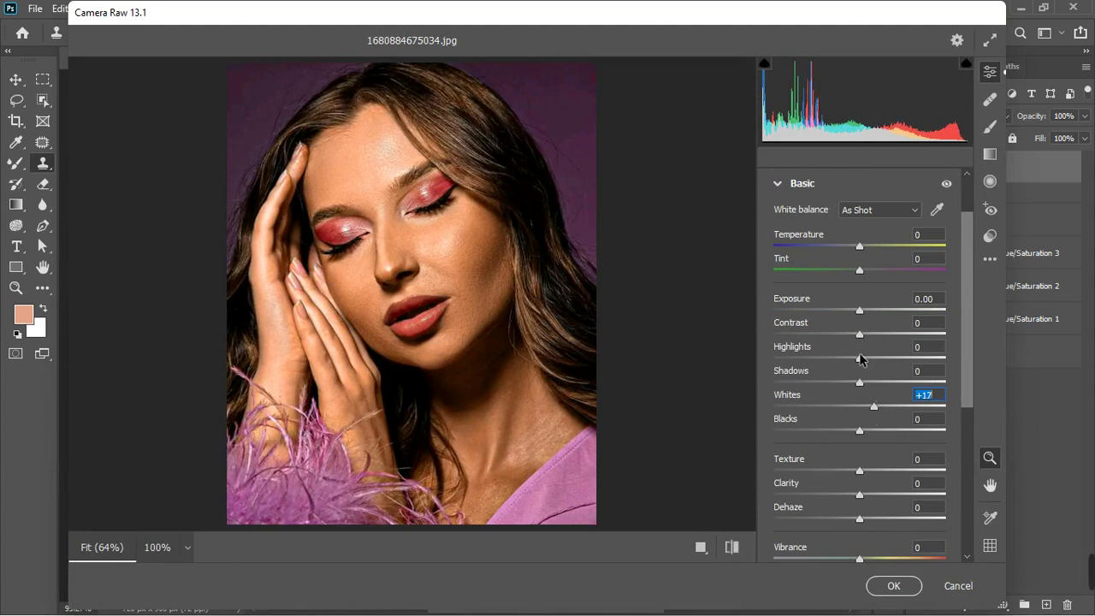
drag(859, 361, 870, 369)
mouse_move(874, 409)
mouse_down()
mouse_move(843, 412)
mouse_move(854, 412)
mouse_up()
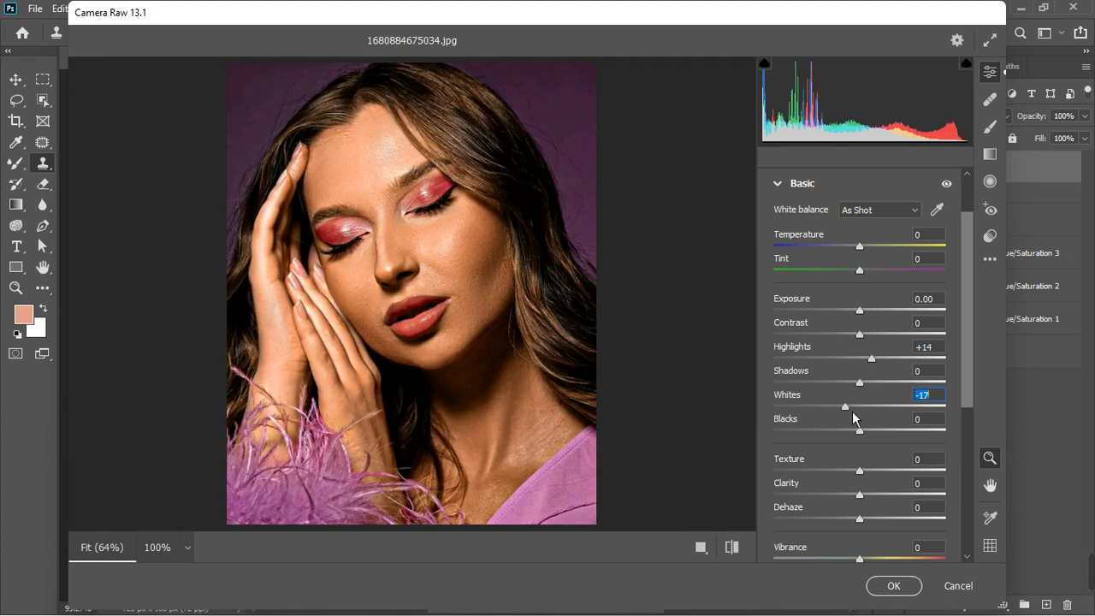
drag(872, 359, 875, 365)
drag(848, 420, 867, 390)
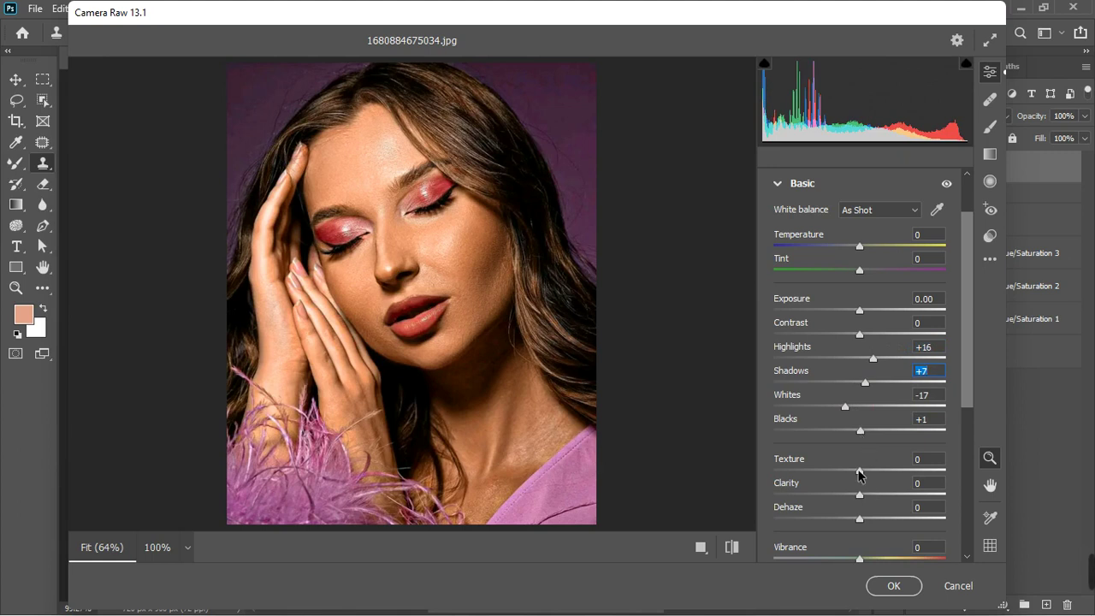
Raise the Texture to about +10 in the Basic adjustments.
drag(859, 471, 868, 477)
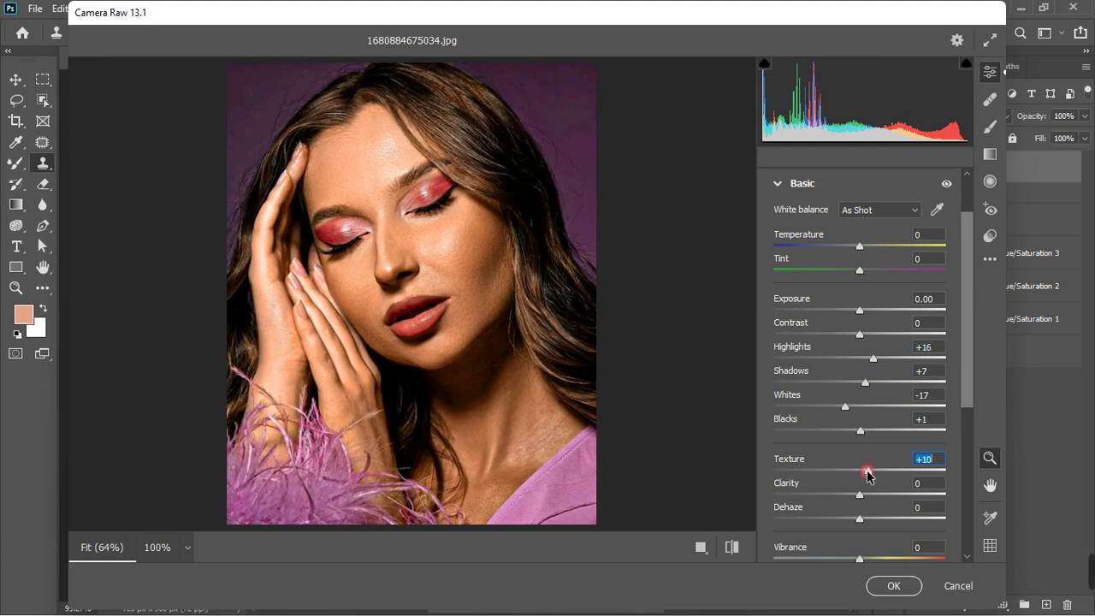
click(881, 484)
drag(869, 471, 869, 477)
Set the Color Mixer saturation of Magentas to +31, Reds to +71 and Yellows to +21.
click(778, 185)
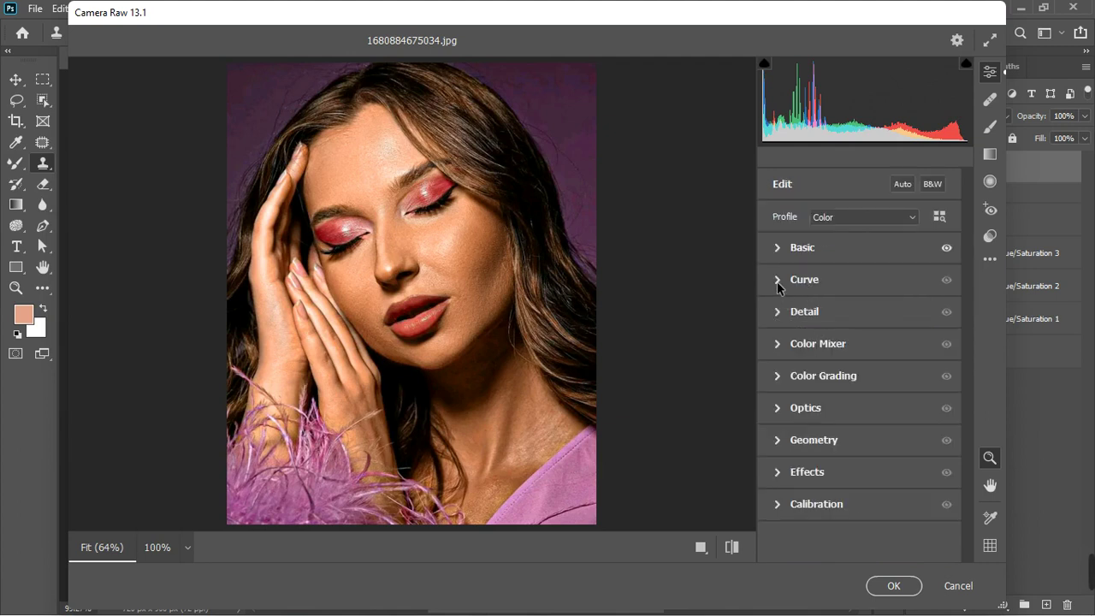
click(777, 344)
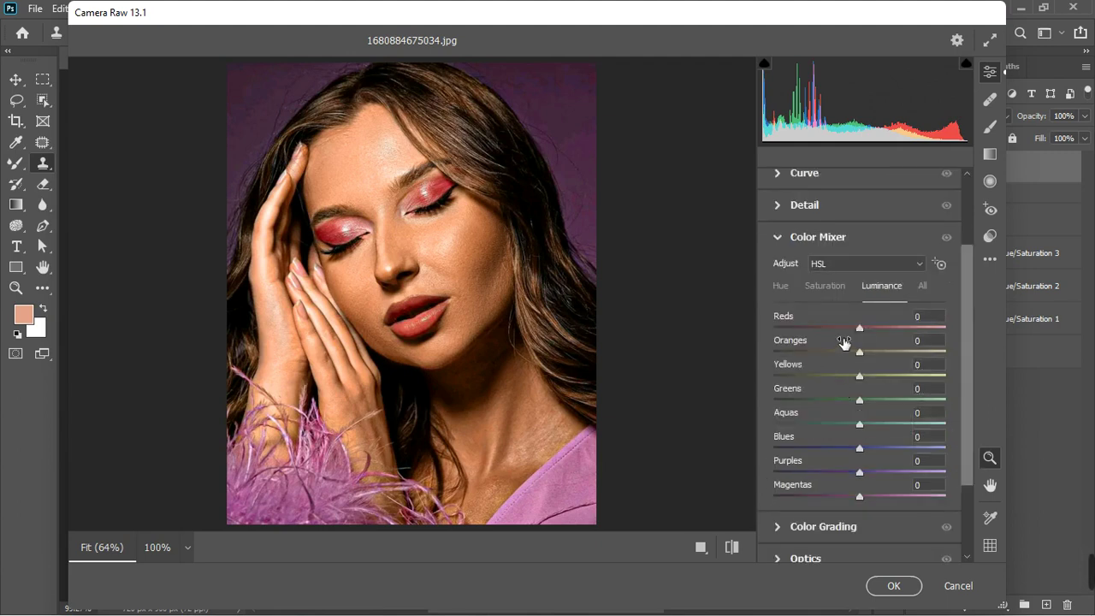
click(832, 295)
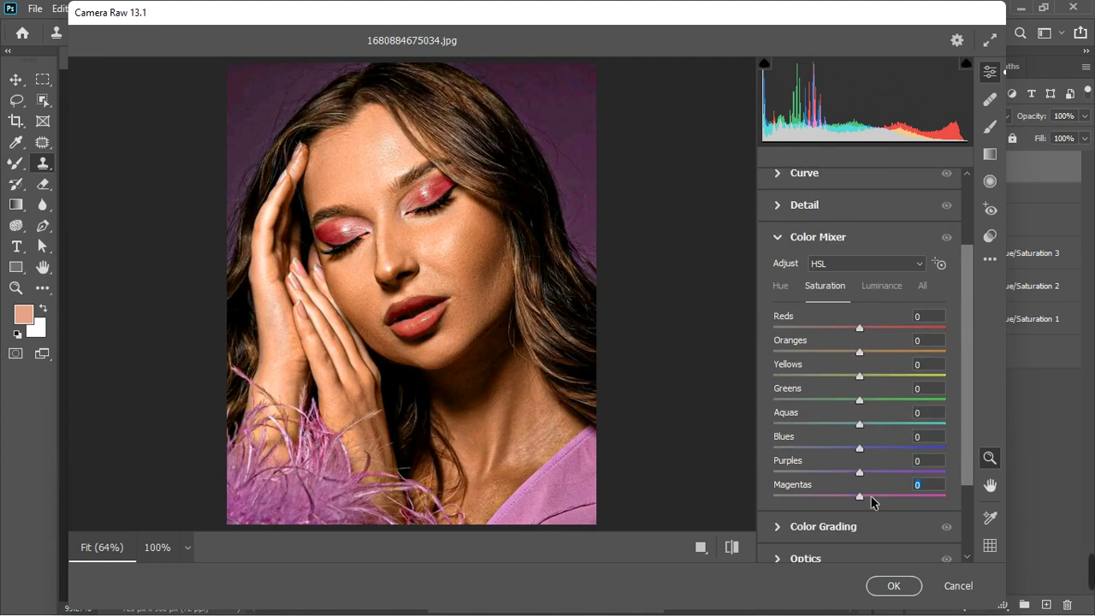
drag(871, 501, 890, 502)
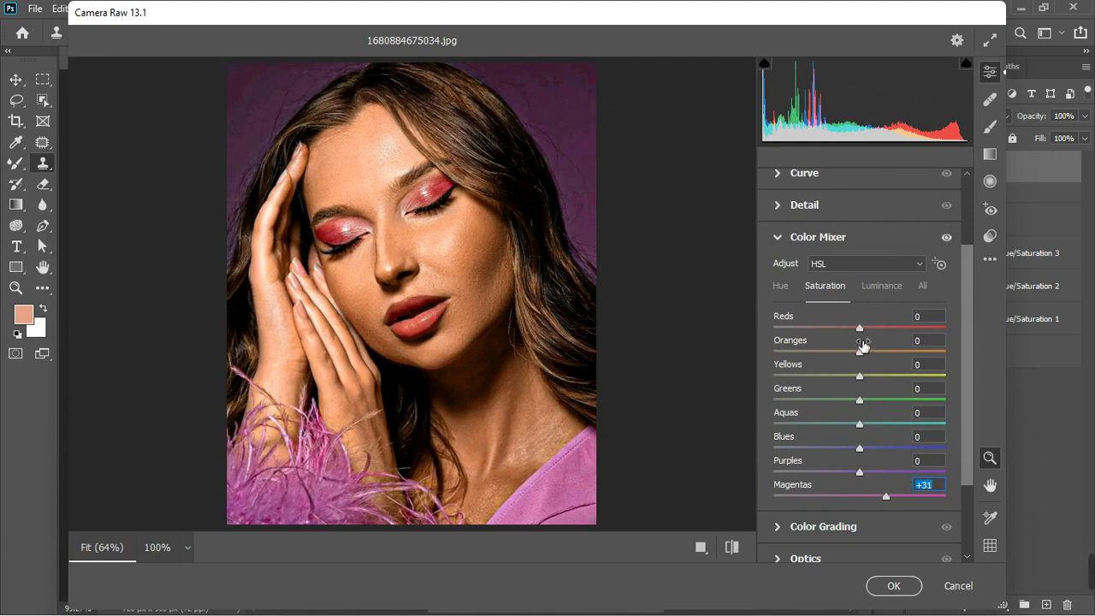
drag(859, 327, 895, 328)
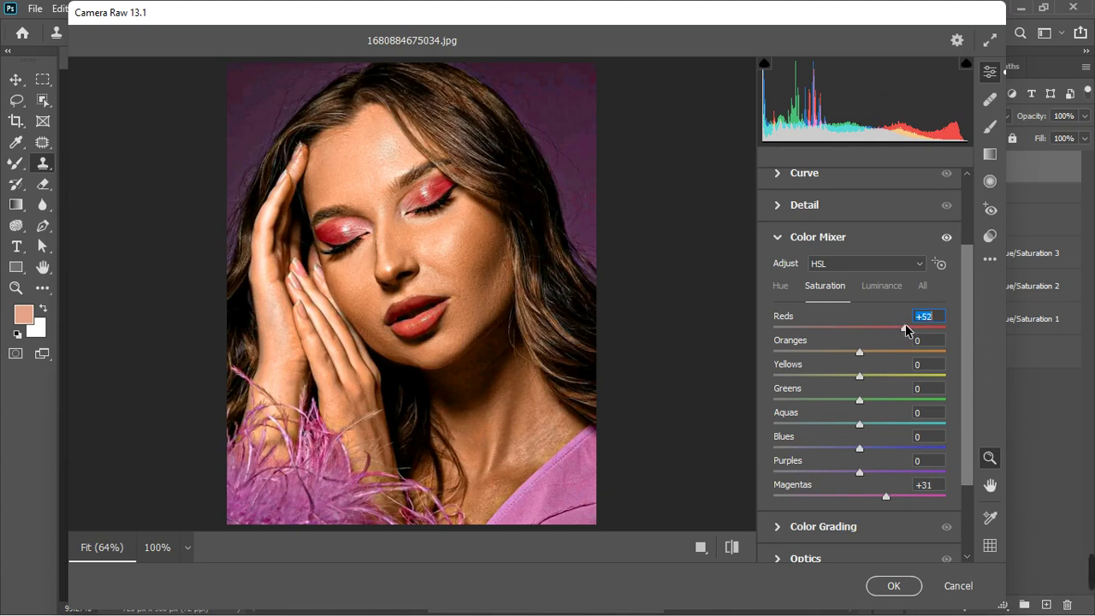
drag(905, 324, 921, 324)
drag(859, 376, 877, 376)
Lower the Yellows hue and nudge the Oranges hue in the Color Mixer, and slightly raise the Oranges saturation.
click(781, 288)
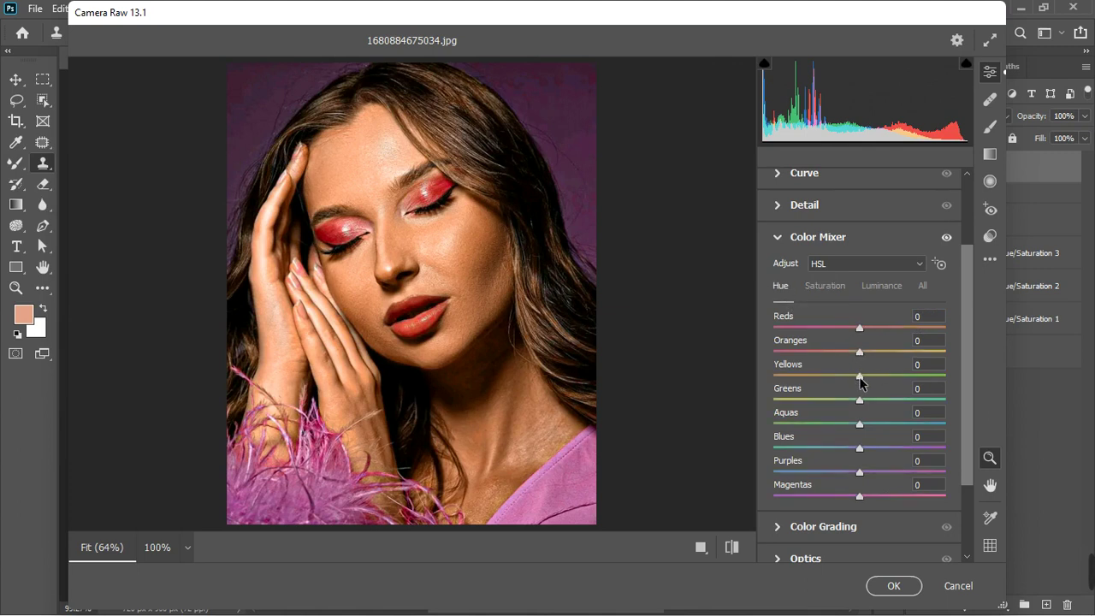
drag(858, 376, 838, 376)
click(864, 358)
drag(864, 357, 865, 360)
click(828, 286)
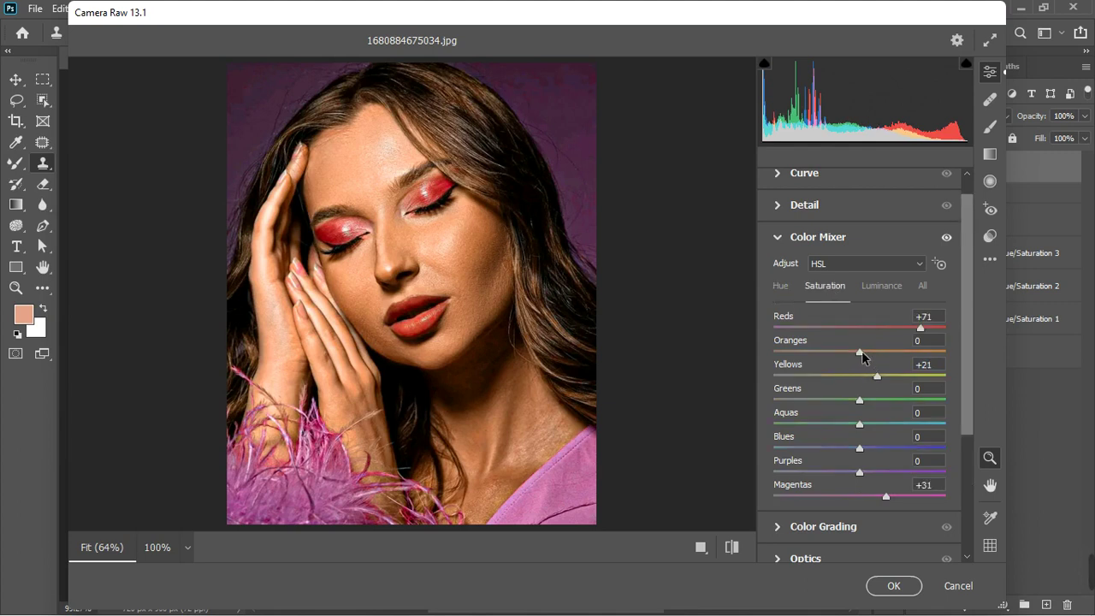
drag(862, 351, 867, 350)
click(777, 237)
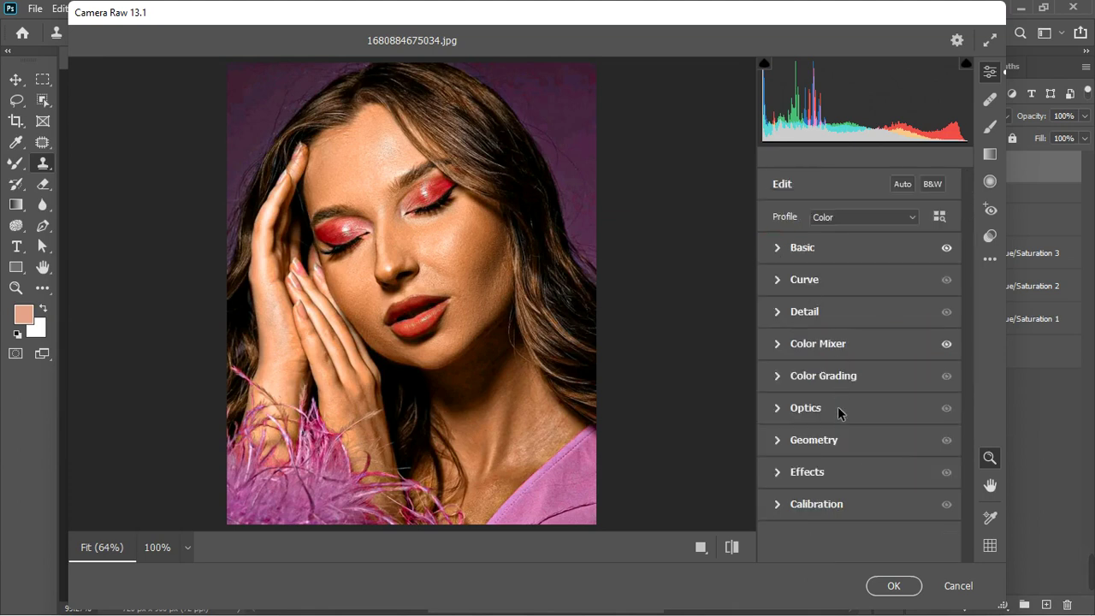
Set the Calibration hues to Red Primary +8, Blue Primary -10 and Green Primary +2, compare the effect, and apply the Camera Raw filter.
click(778, 504)
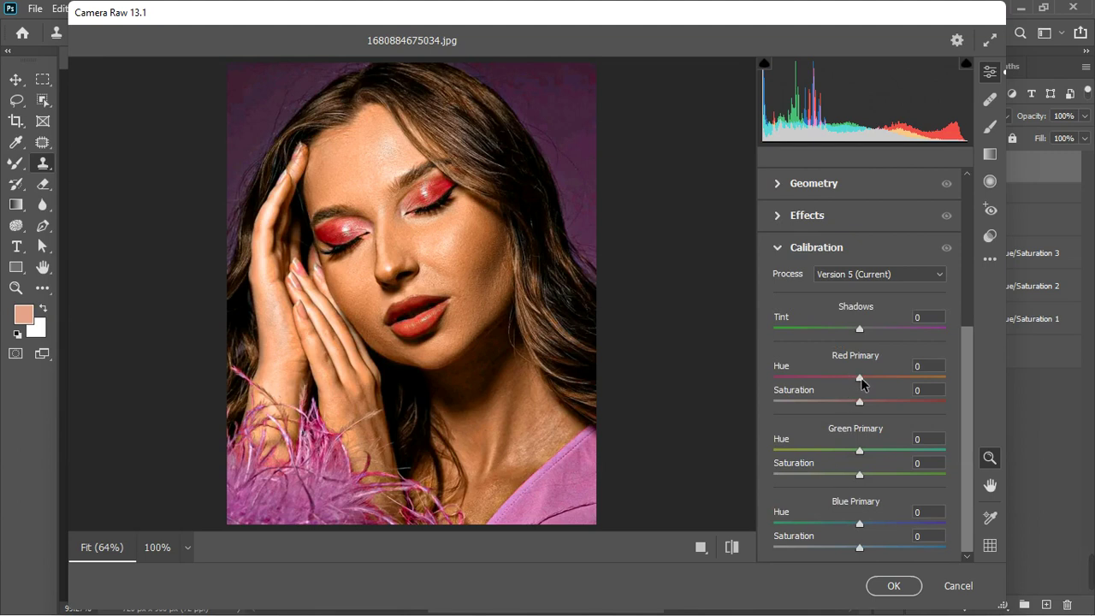
drag(859, 383, 869, 385)
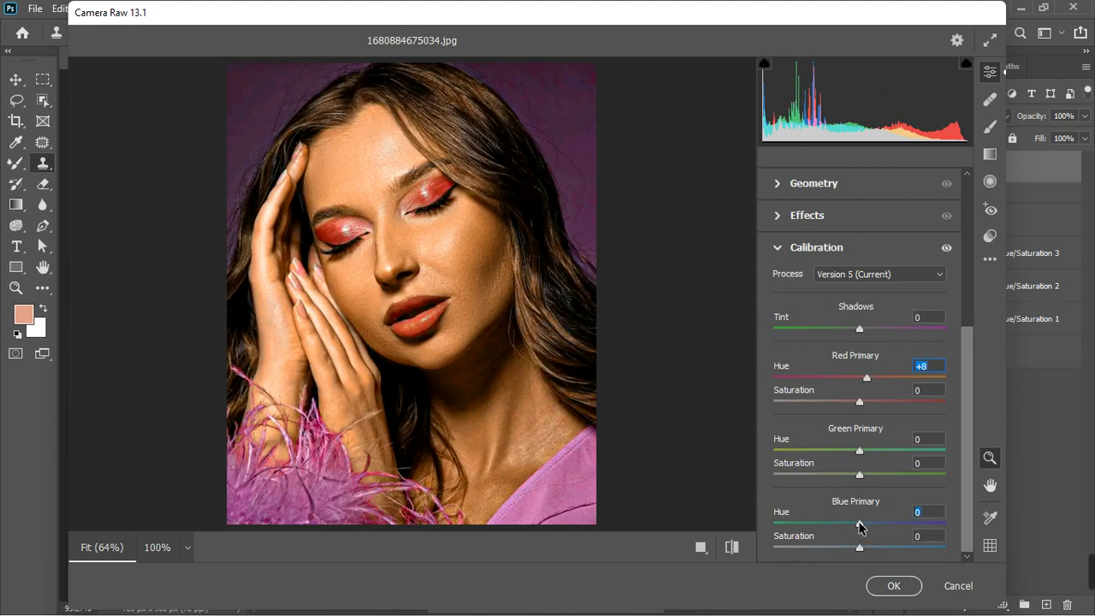
drag(860, 524, 851, 526)
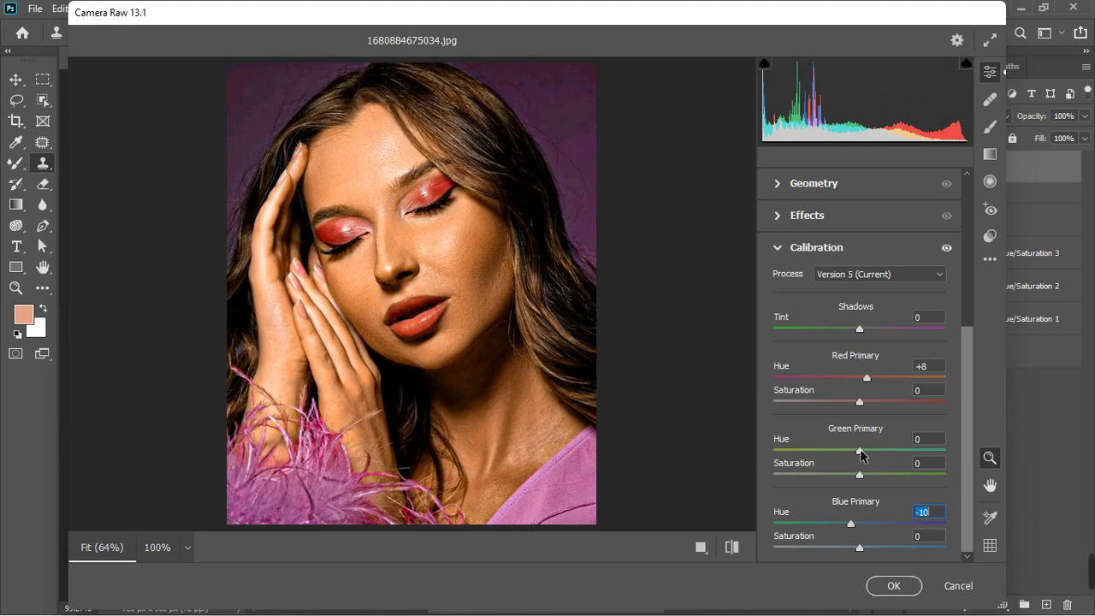
drag(860, 455, 862, 455)
click(946, 249)
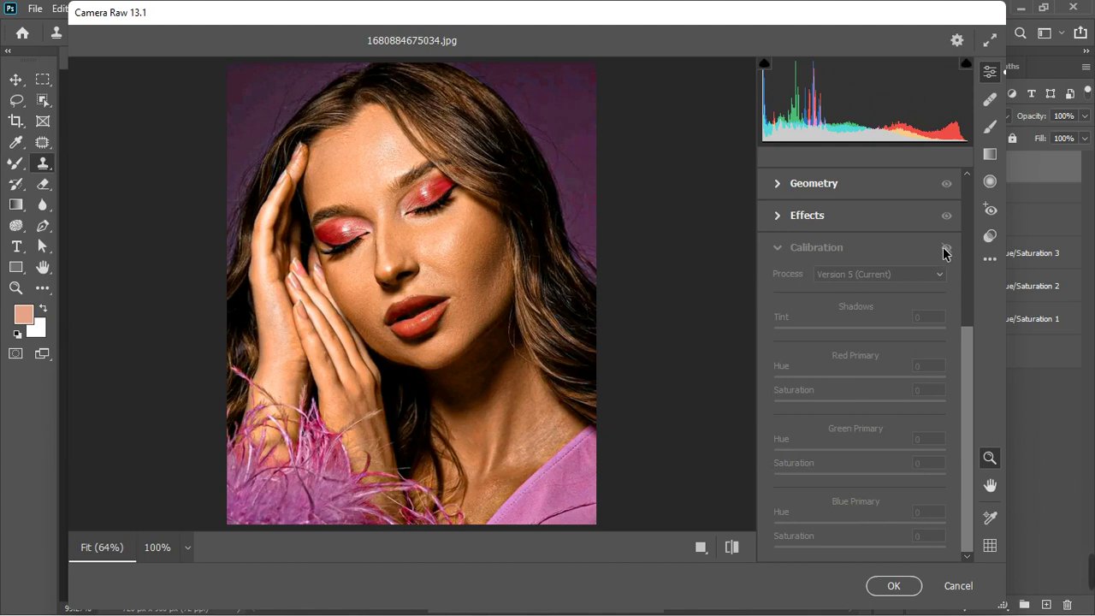
click(946, 248)
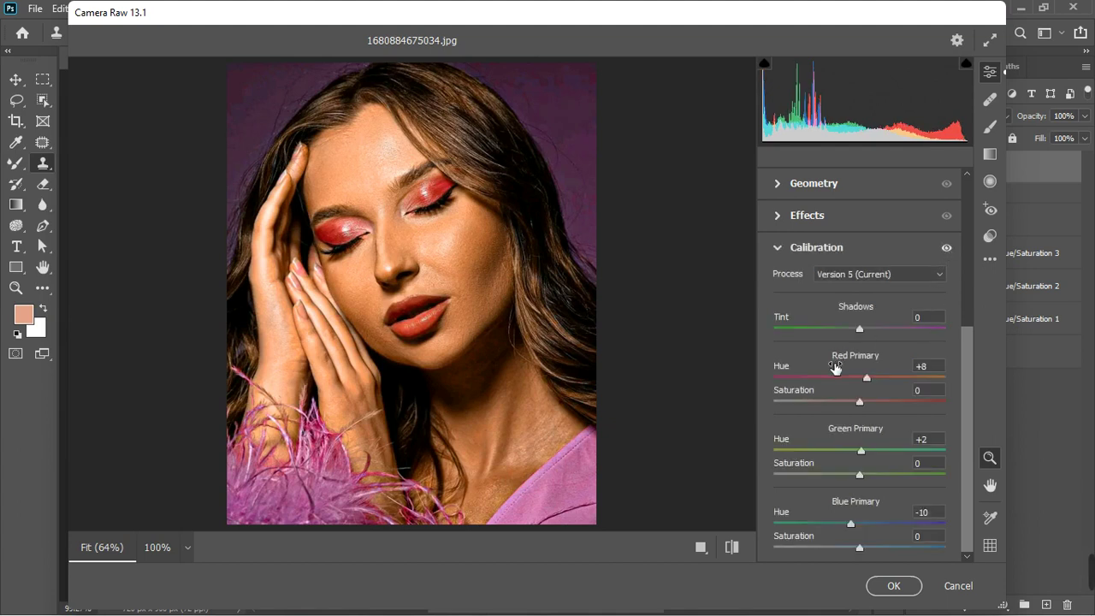
click(895, 588)
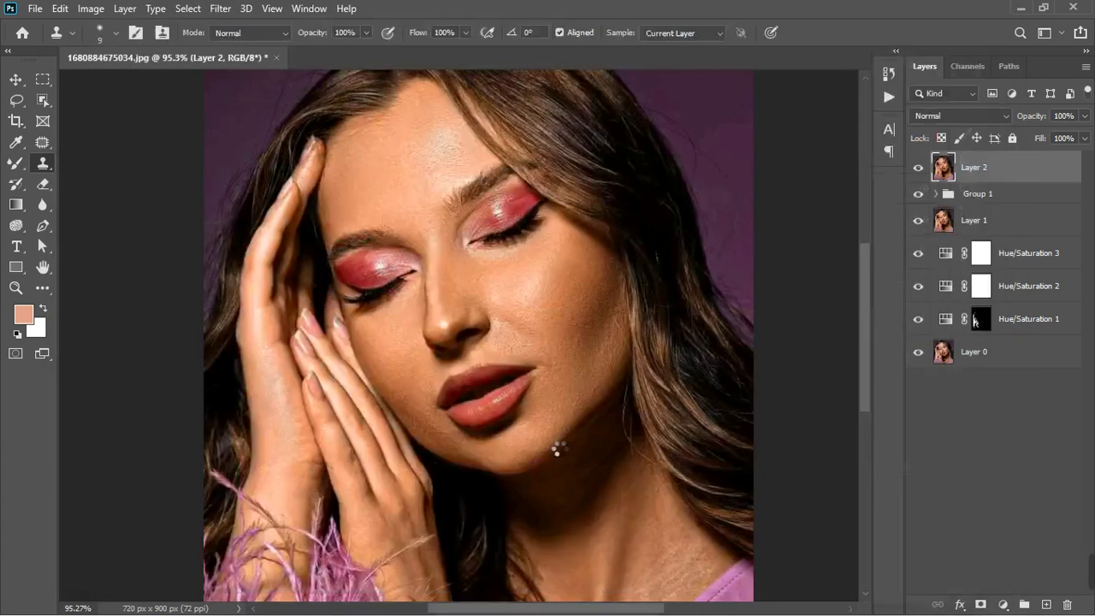
Group the layers from Group 1 through Hue/Saturation 1, hide the new group, and select Layer 2.
scroll(475, 339, down, 3)
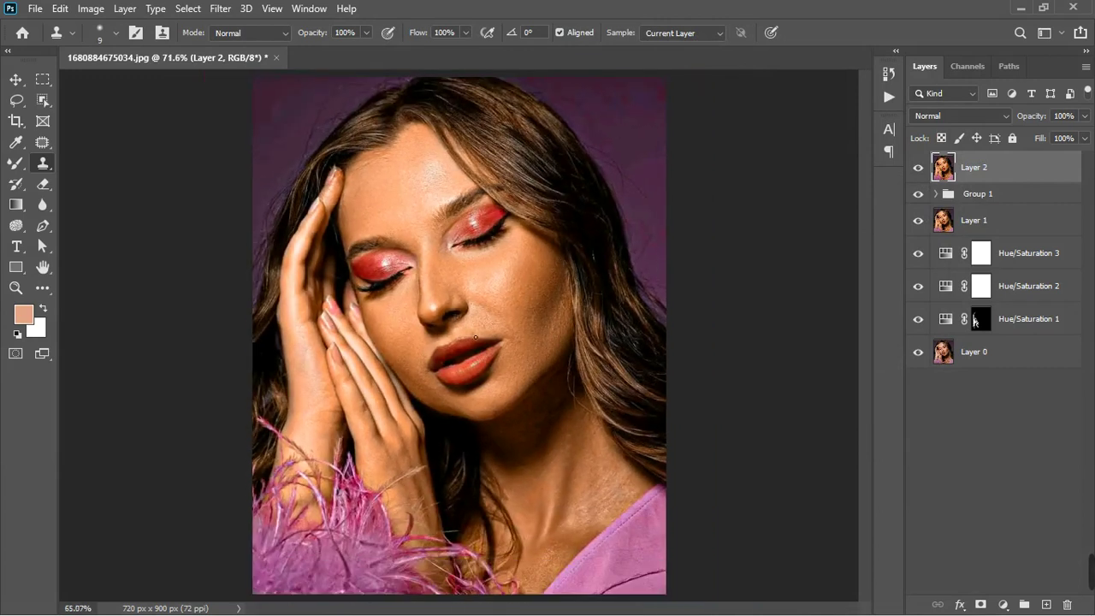
scroll(513, 411, up, 2)
scroll(513, 411, down, 2)
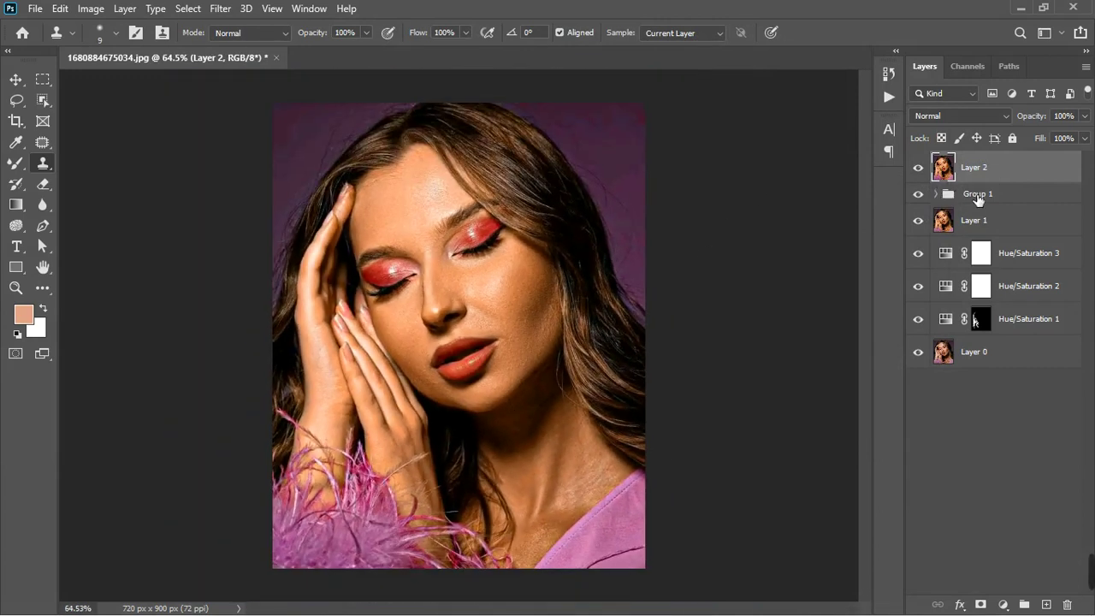
click(974, 196)
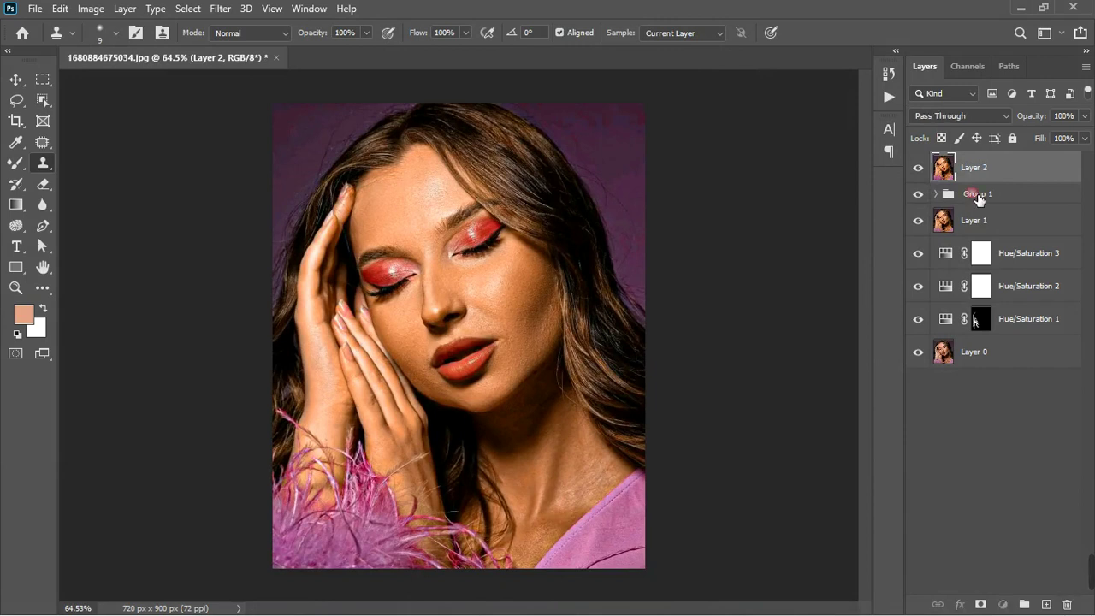
shift+click(1033, 321)
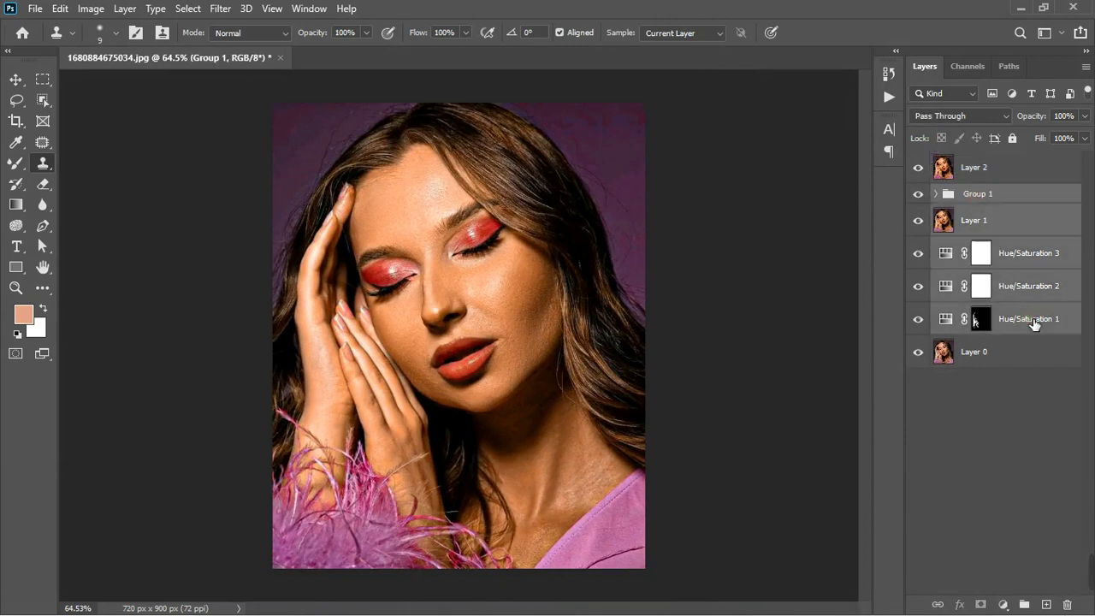
click(1023, 605)
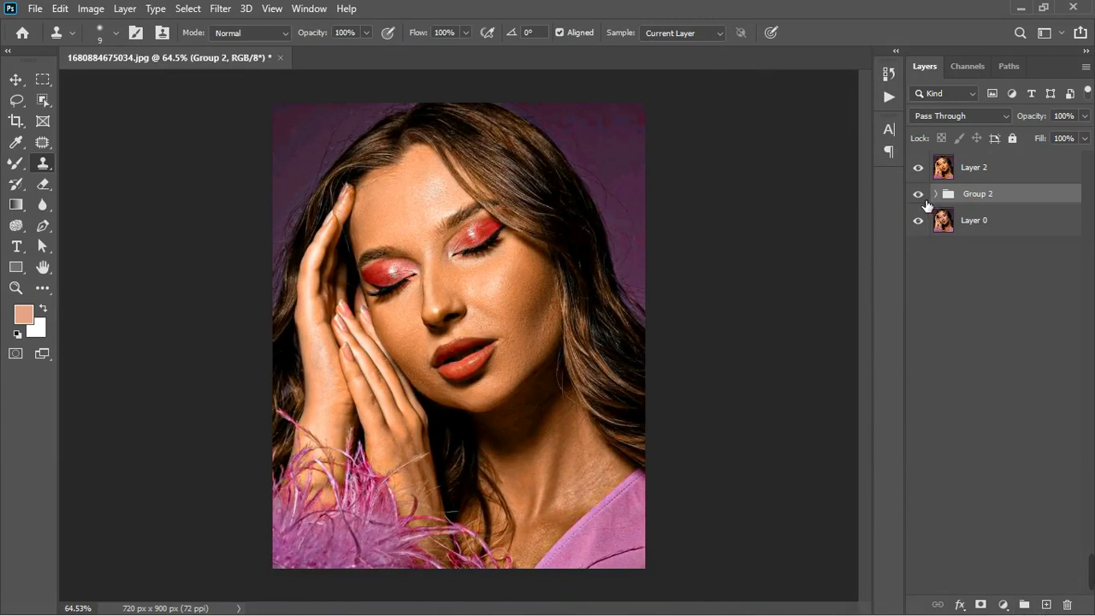
click(919, 195)
key(alt+bracketright)
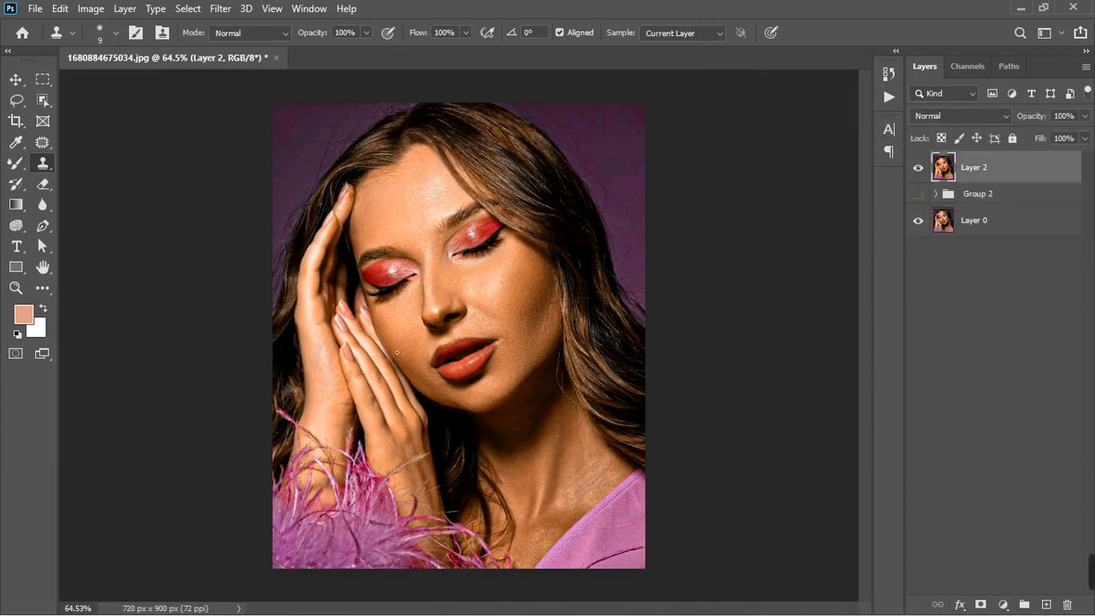
Add a Color Balance adjustment layer above Layer 2 and shift its midtones slightly toward red and yellow.
scroll(397, 352, up, 2)
scroll(438, 281, down, 2)
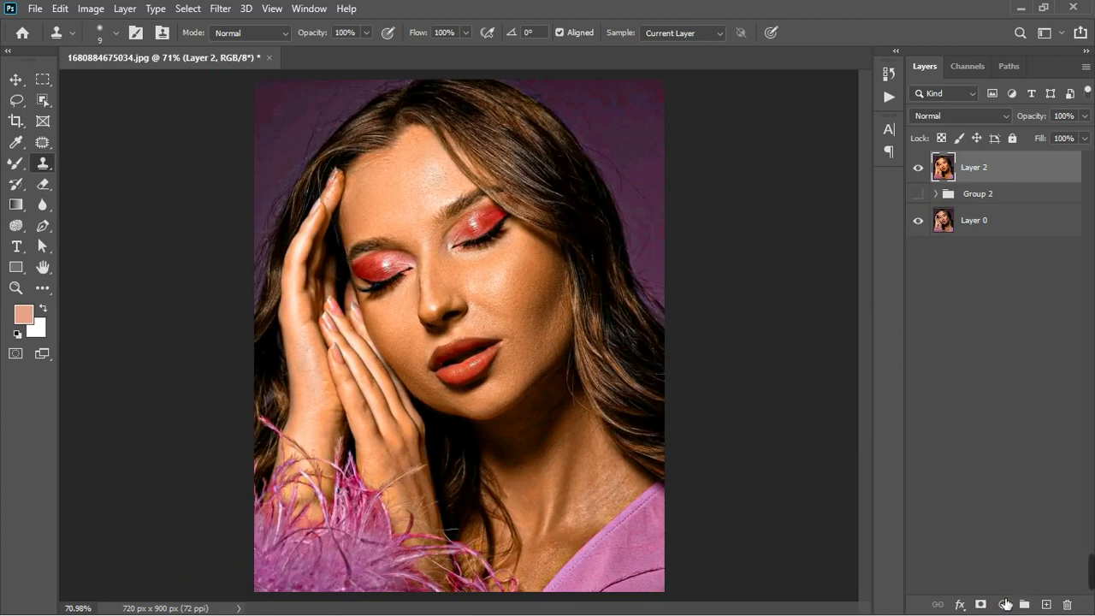
click(1005, 604)
click(1024, 469)
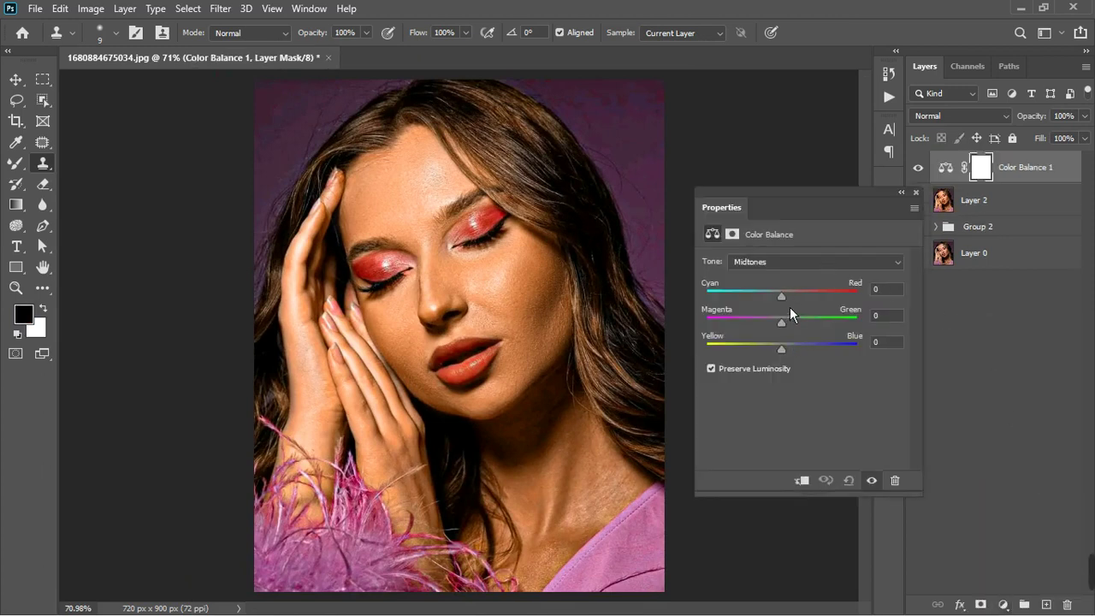
drag(789, 307, 799, 304)
drag(791, 349, 785, 357)
Fine-tune the Color Balance sliders in the other tonal ranges and compare the portrait with and without the adjustment.
click(805, 265)
click(799, 274)
drag(788, 352, 792, 355)
drag(789, 307, 788, 305)
key(Down)
key(Down)
drag(790, 332, 791, 332)
click(924, 202)
click(919, 167)
click(921, 172)
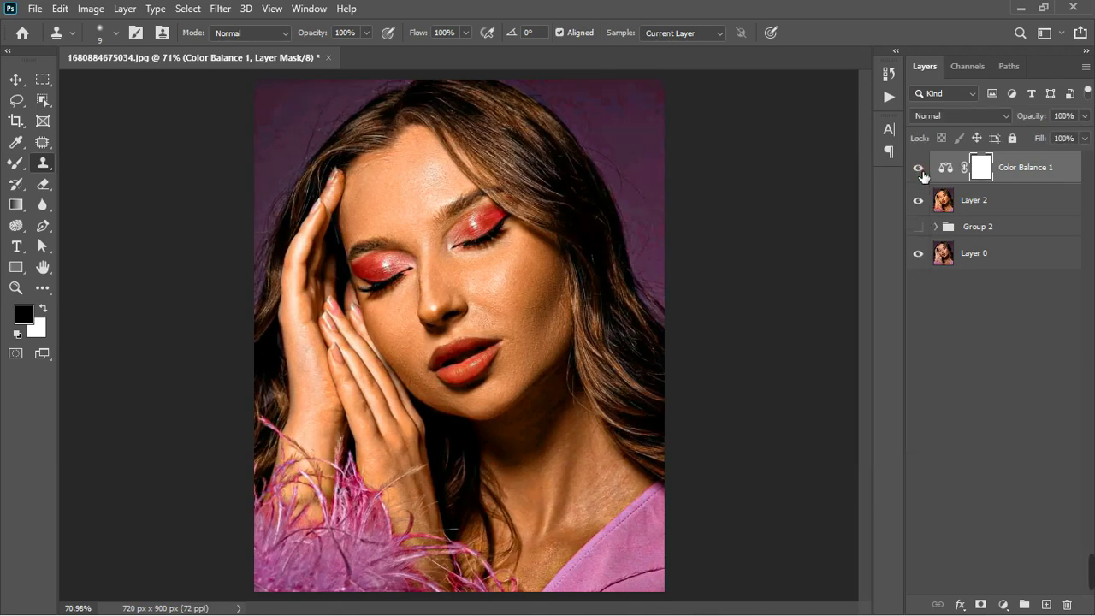
Merge the Color Balance 1 adjustment layer with Layer 2.
scroll(423, 304, down, 2)
scroll(424, 304, up, 3)
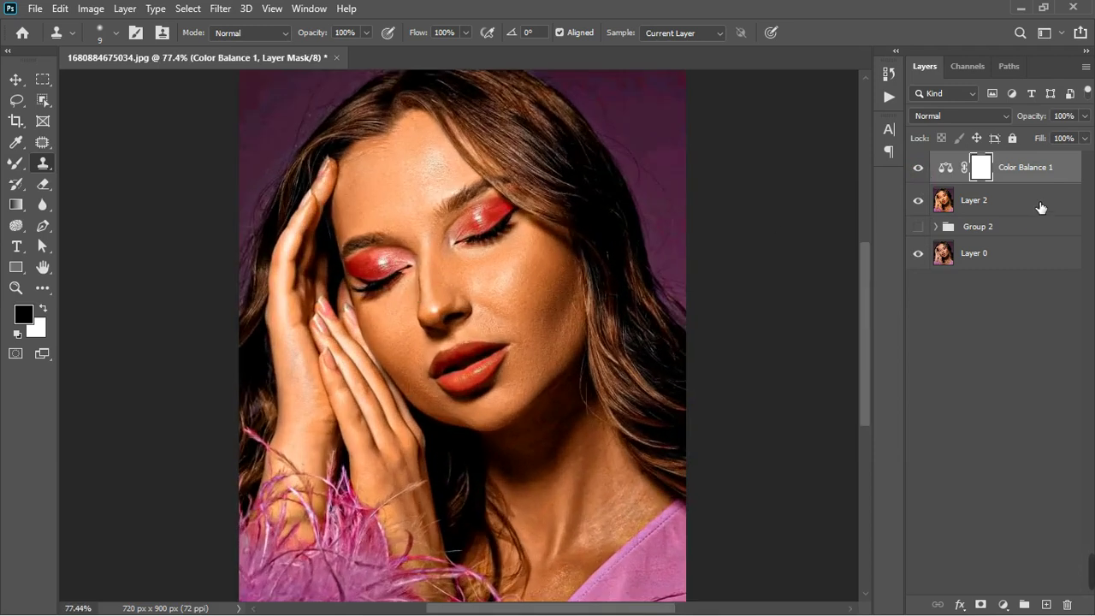
drag(1039, 202, 1039, 173)
right_click(1038, 174)
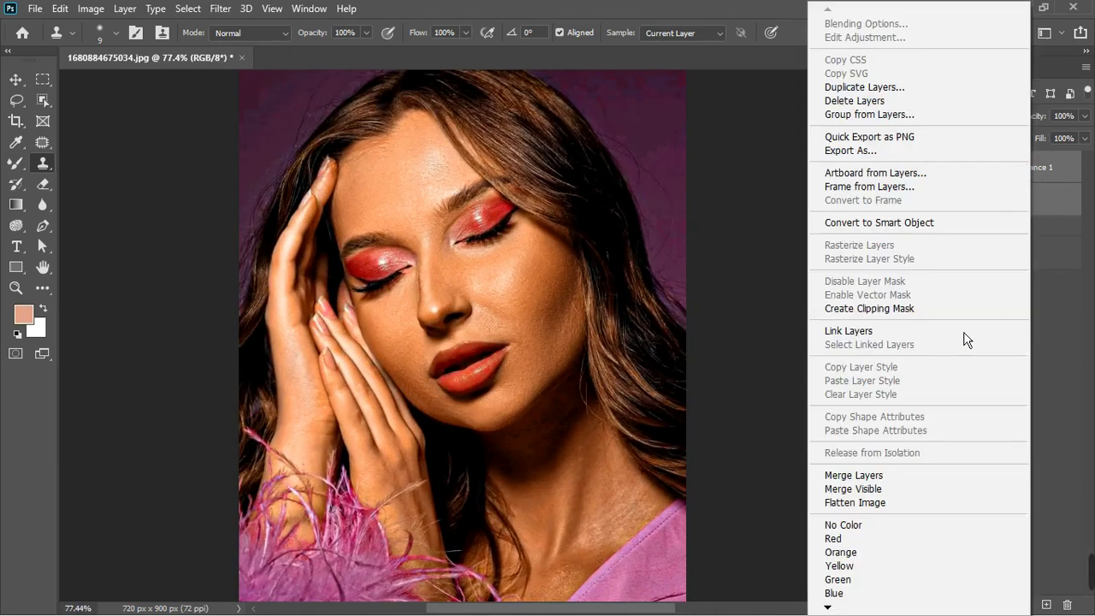
click(900, 474)
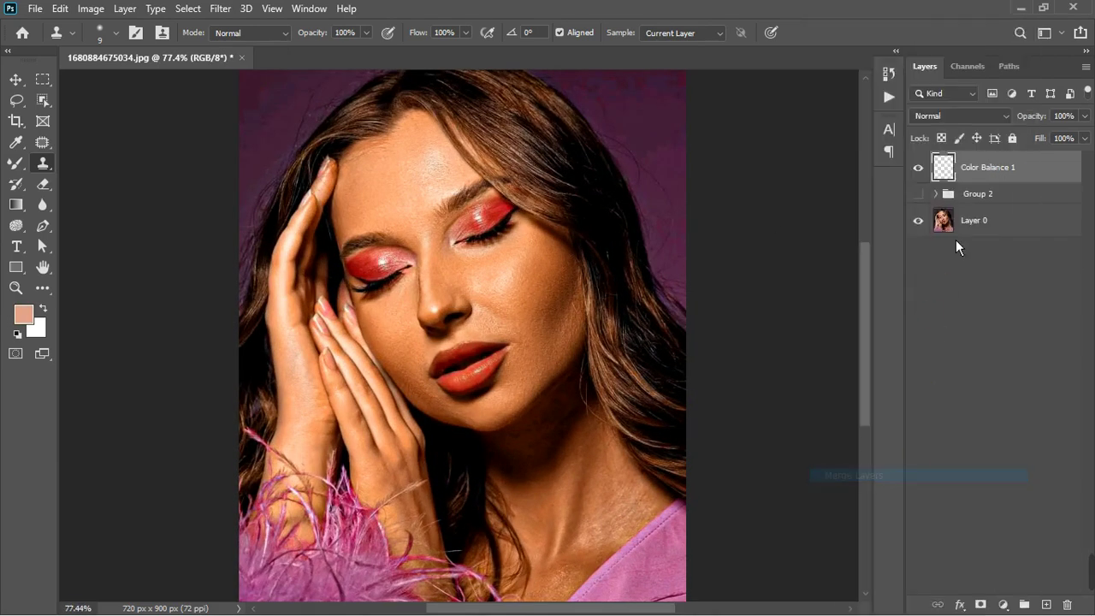
Compare the merged result with the original portrait, both overall and close up on the face.
click(921, 170)
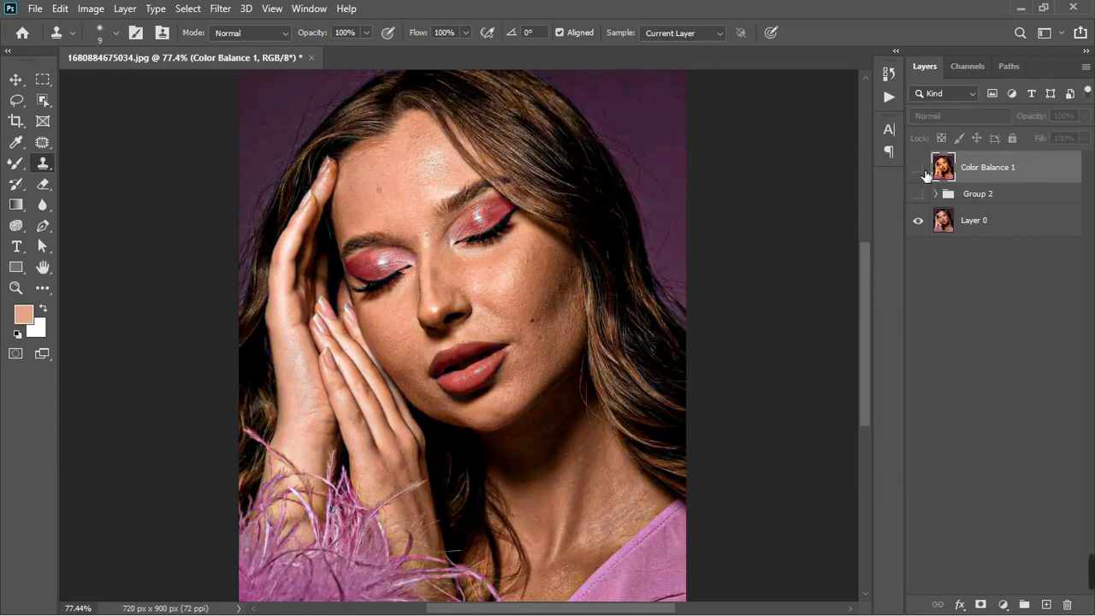
click(921, 170)
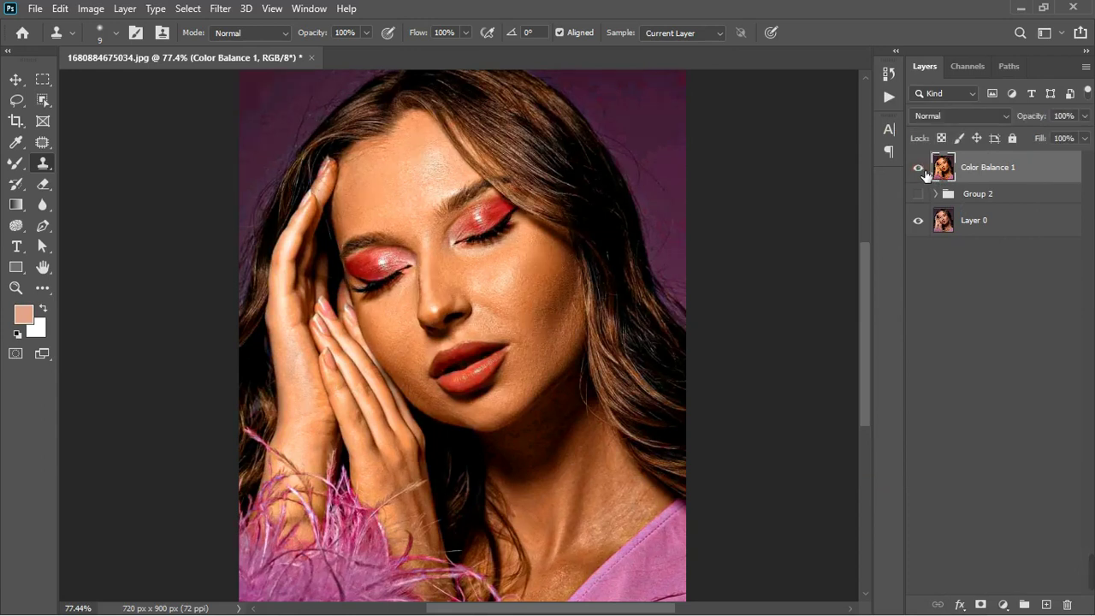
scroll(753, 191, up, 3)
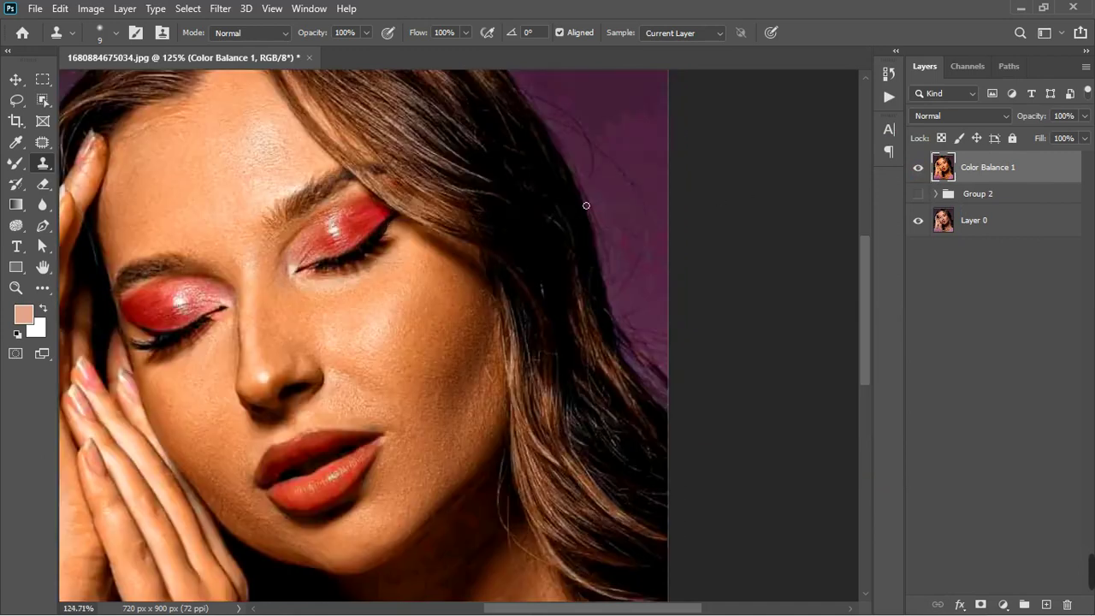
click(919, 170)
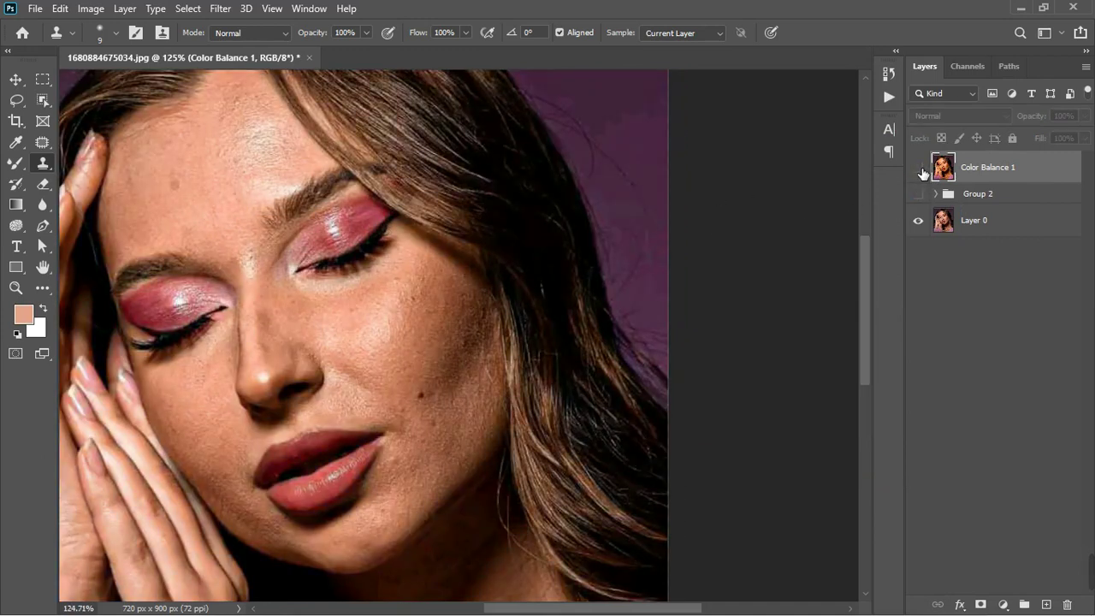
click(922, 170)
scroll(378, 330, down, 4)
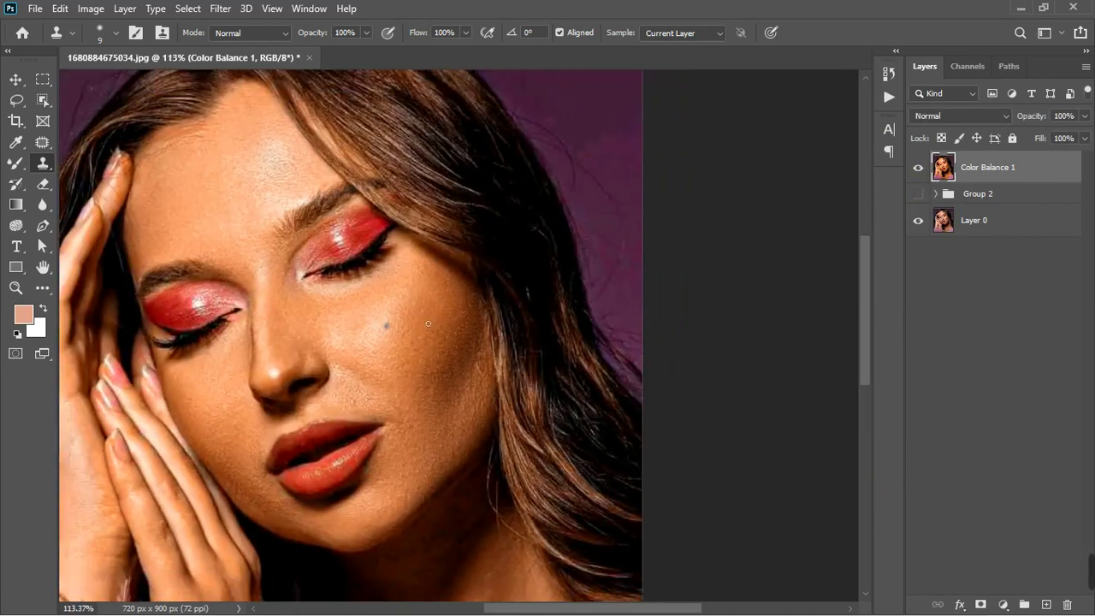
scroll(361, 368, up, 1)
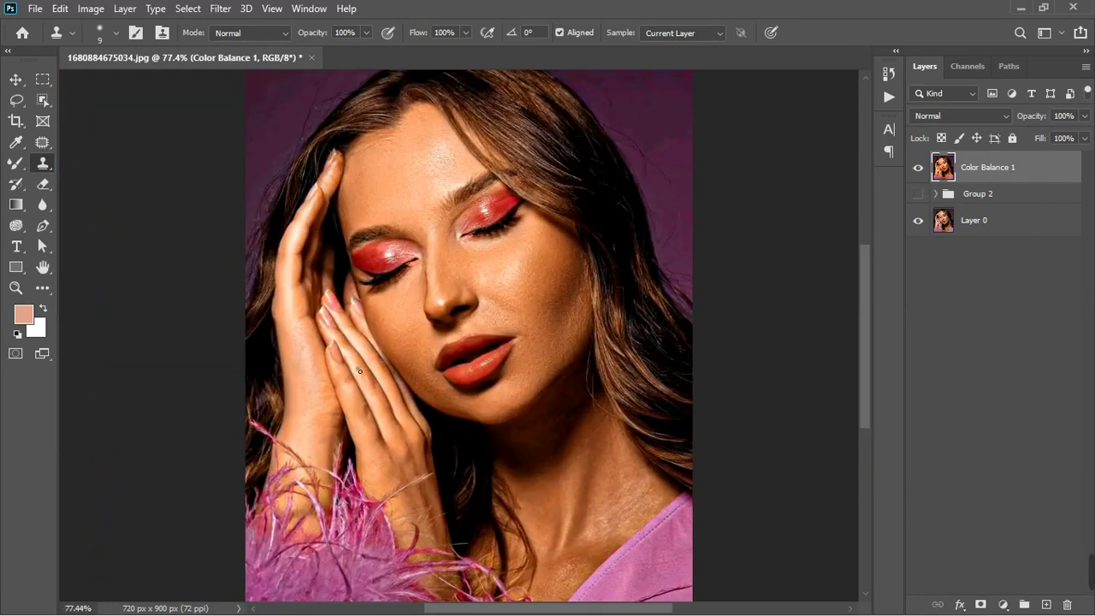